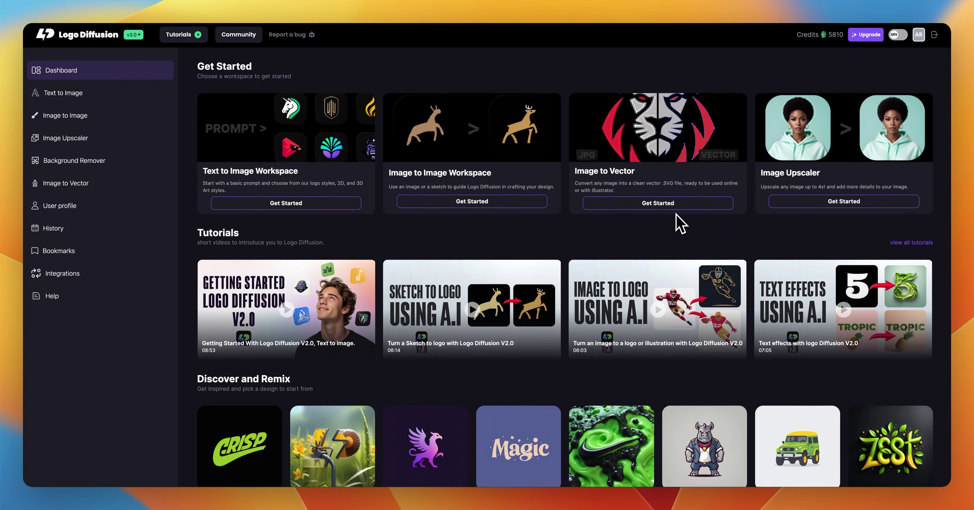
Reuse the flower-and-pipe gallery design's 'made of biotech weapon pieces,' Digital art prompt and reference logo.
scroll(675, 219, down, 3)
scroll(678, 223, down, 2)
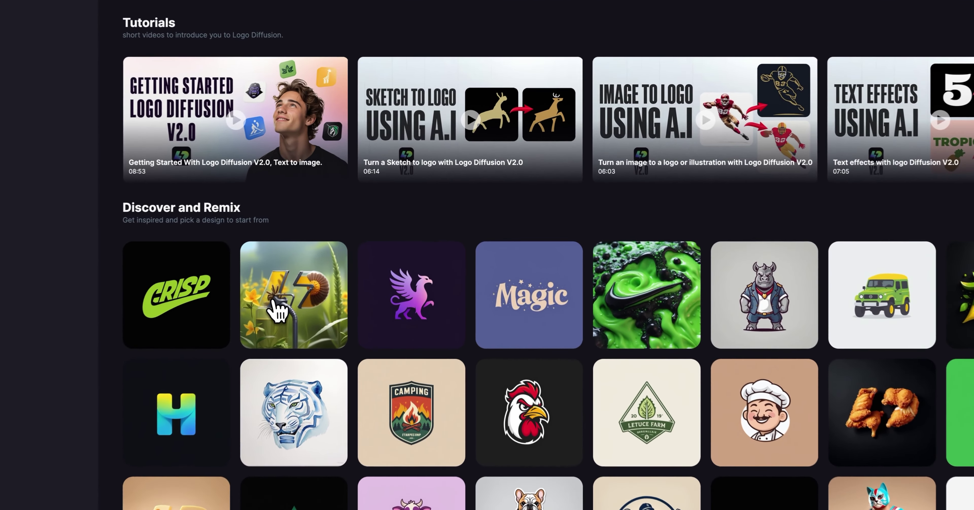
click(318, 282)
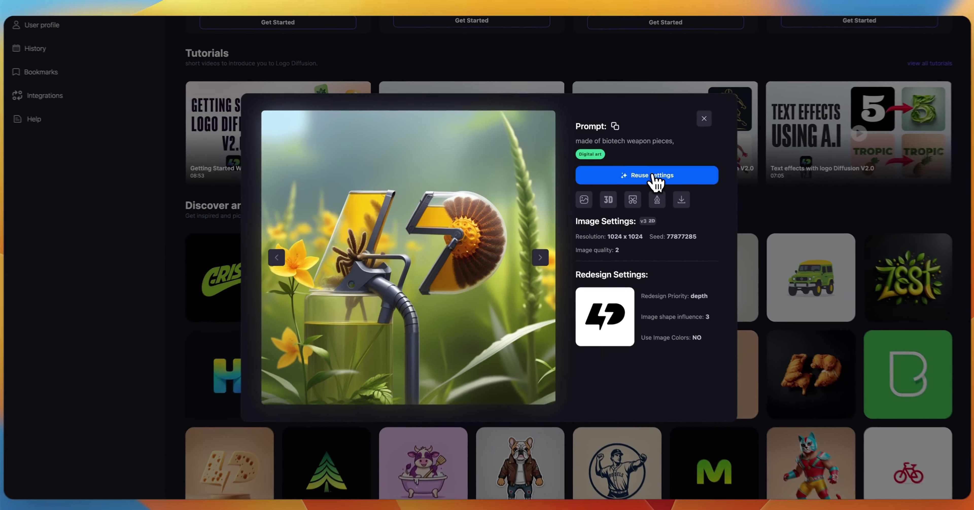
click(653, 177)
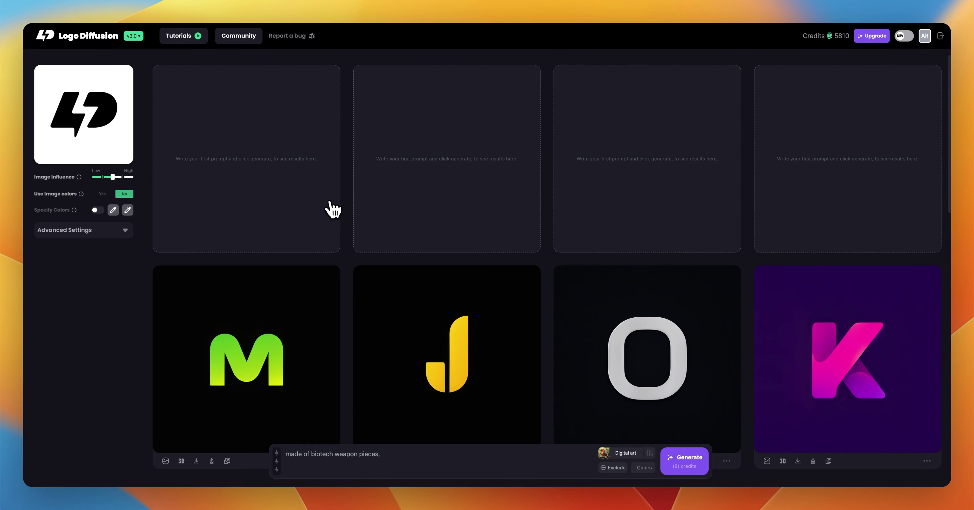
Generate four Digital art variations of the reference logo and browse the flower, lemon and biotech results enlarged.
mouse_move(98, 147)
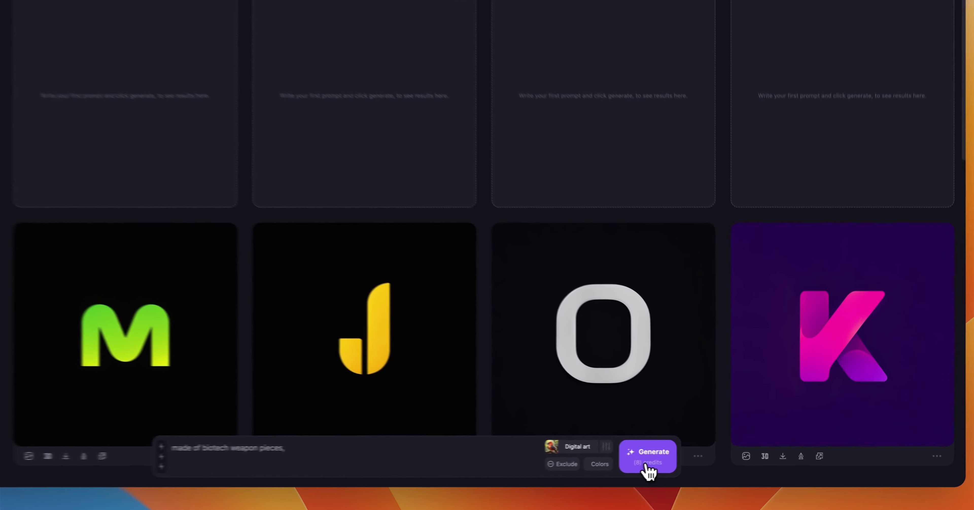
click(682, 470)
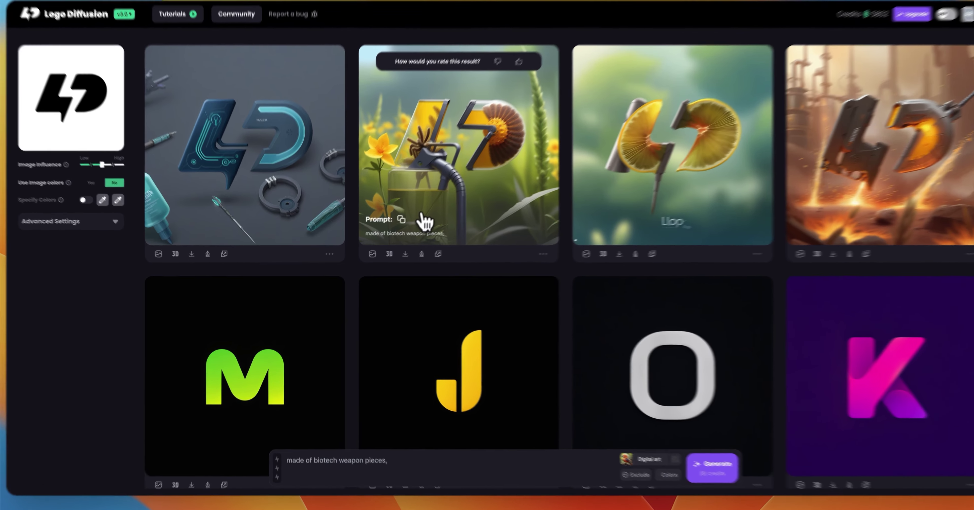
click(425, 221)
click(617, 222)
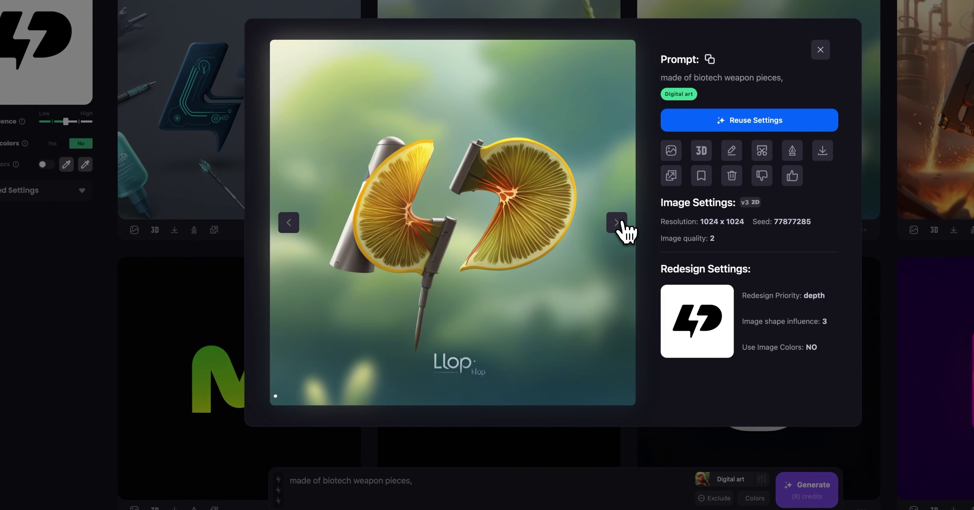
click(617, 223)
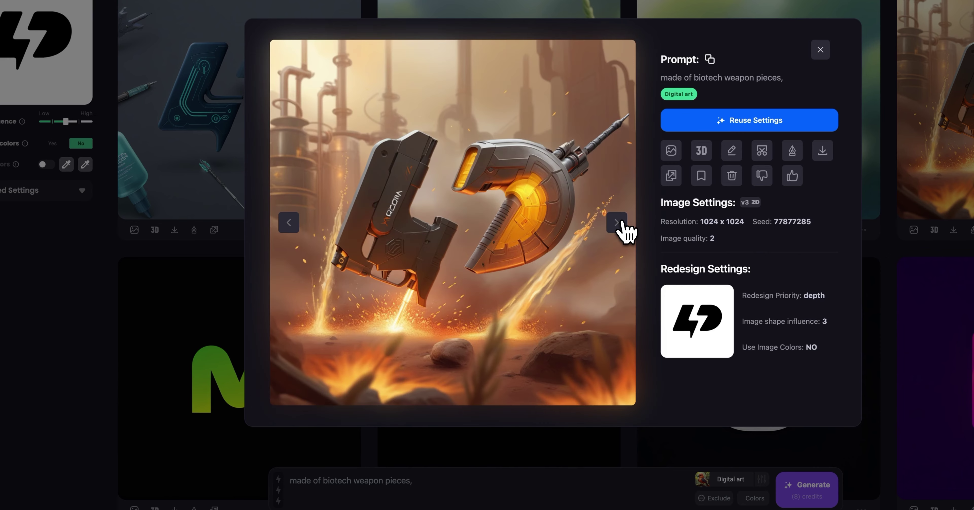
click(191, 300)
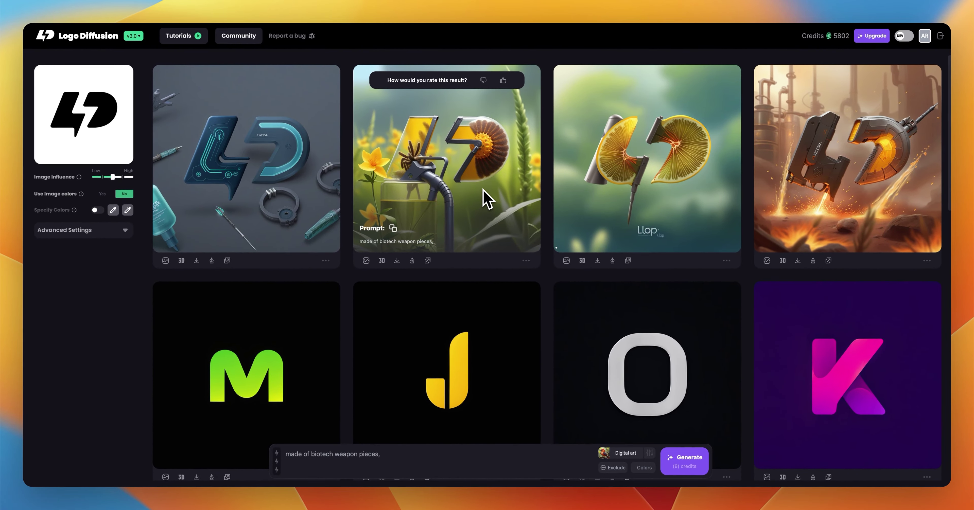
Replace the current reference logo with Logo_Twitter.png.
mouse_move(133, 109)
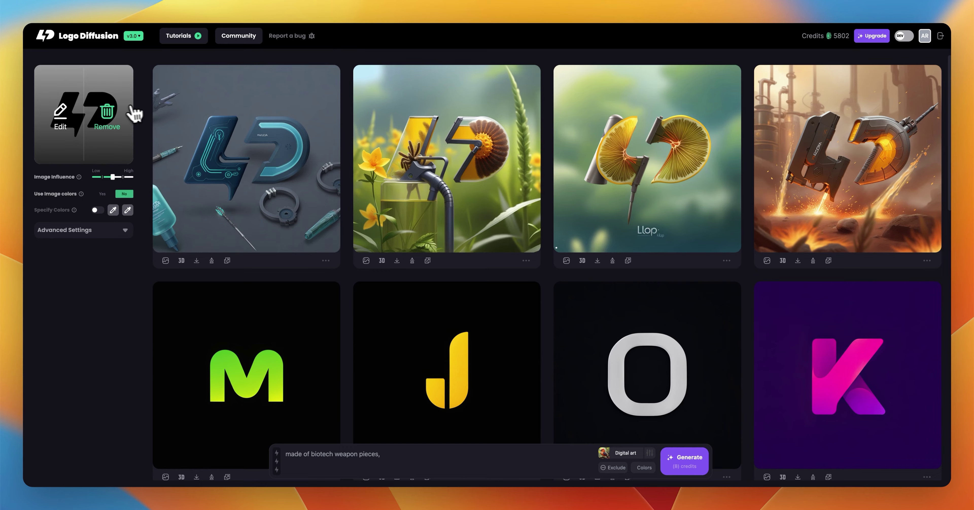
click(105, 121)
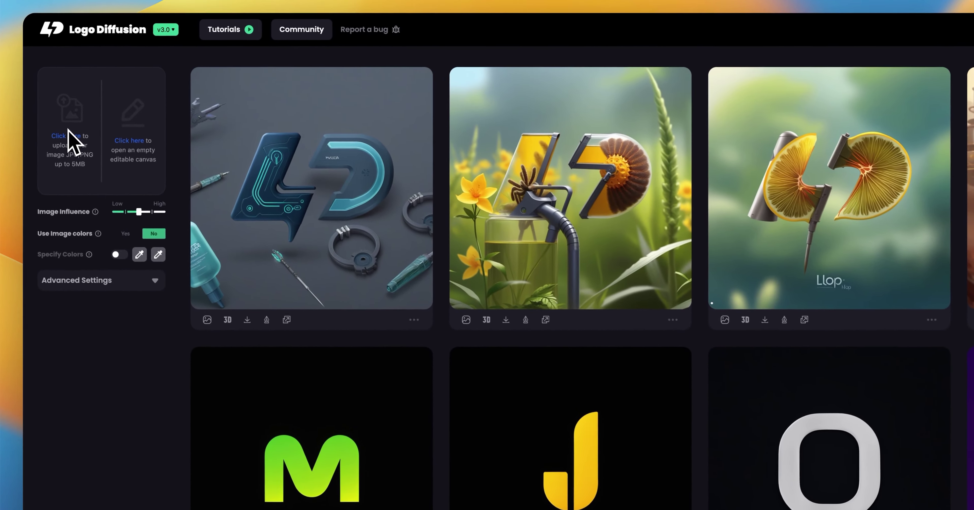
click(60, 121)
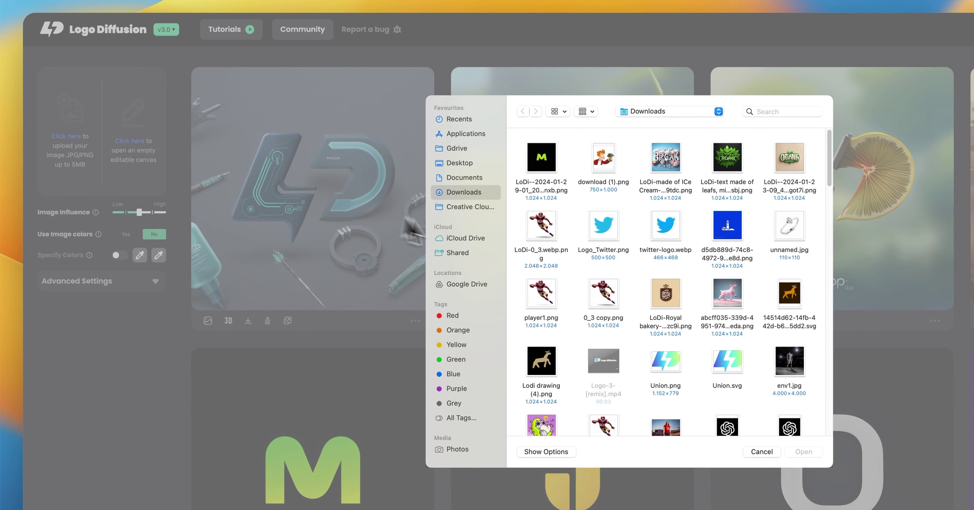
double_click(576, 223)
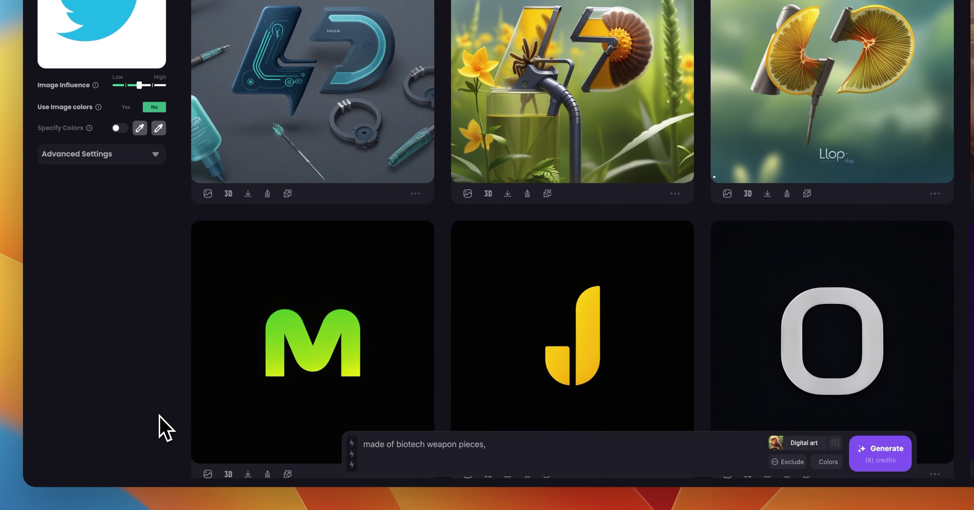
Prepend 'a robot bird,' to the prompt and generate four robot-bird images.
click(365, 453)
text(a robot bird)
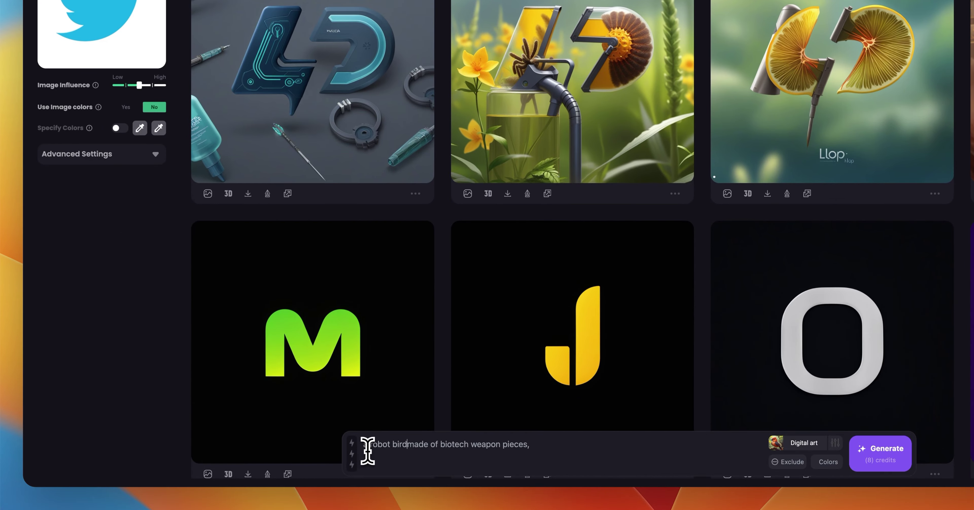
text(,)
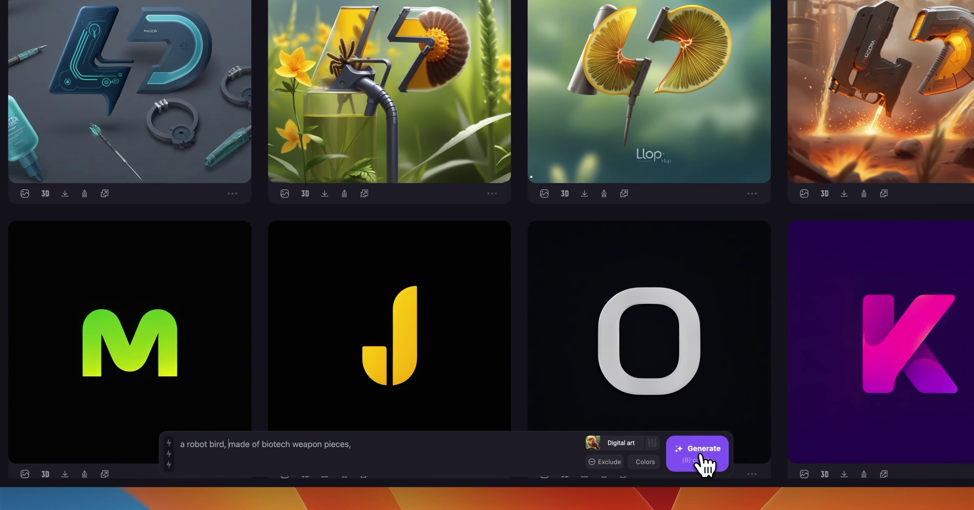
click(700, 456)
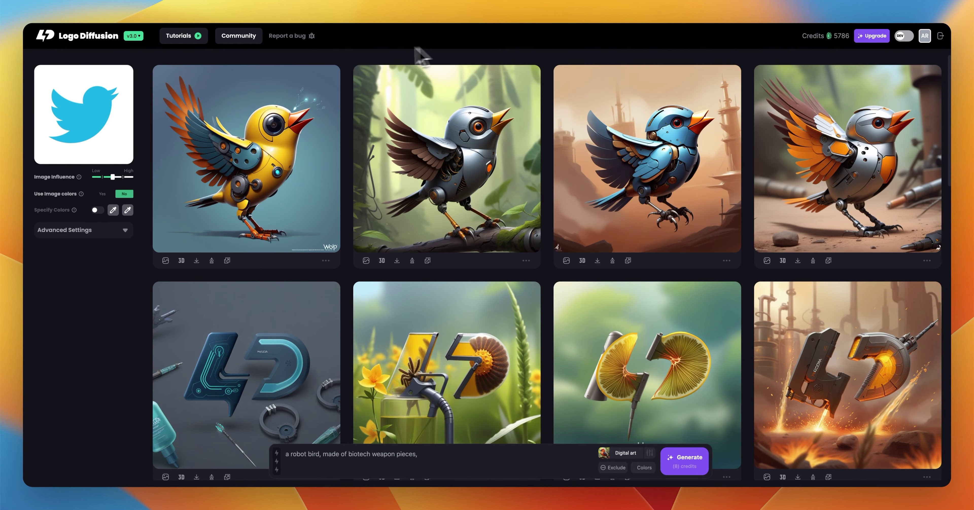
Set Image Influence to High and generate a fresh batch of Twitter-like robot birds.
mouse_move(213, 81)
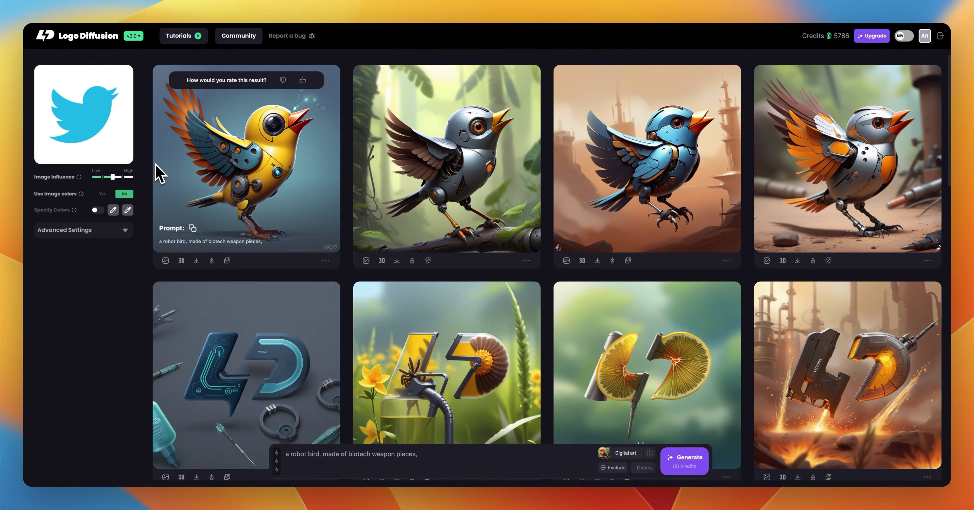
mouse_move(114, 93)
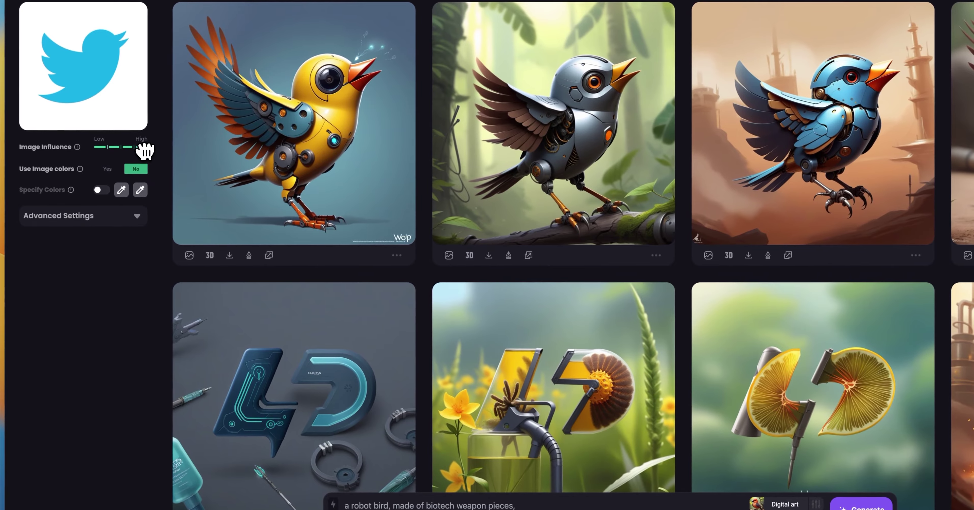
mouse_move(385, 320)
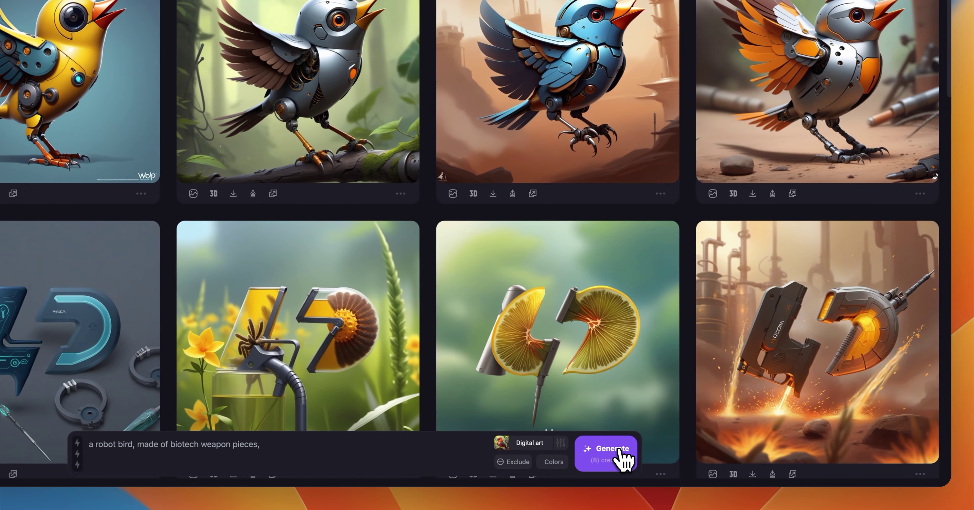
click(735, 458)
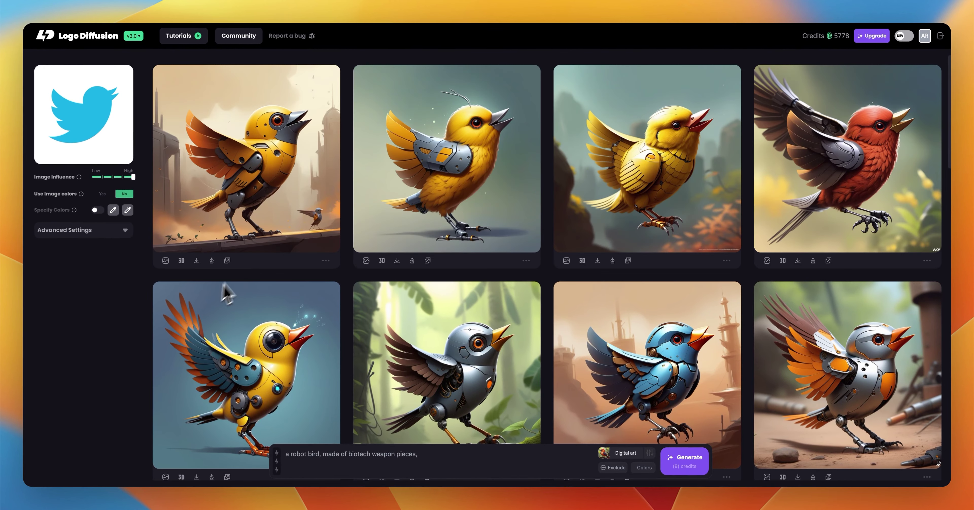
mouse_move(166, 159)
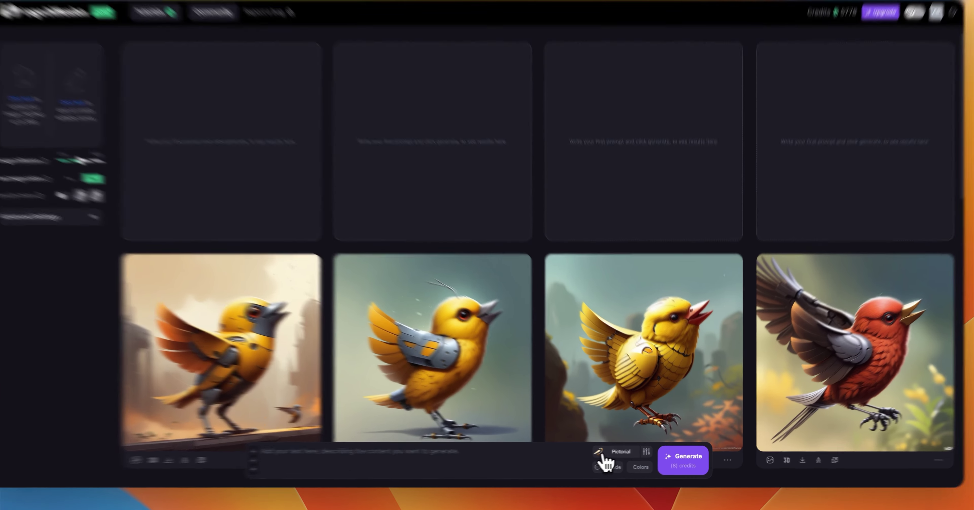
Browse the 2D Art, 3D Art, Realistic and Fine Art style categories, finishing on Logo Design.
click(607, 453)
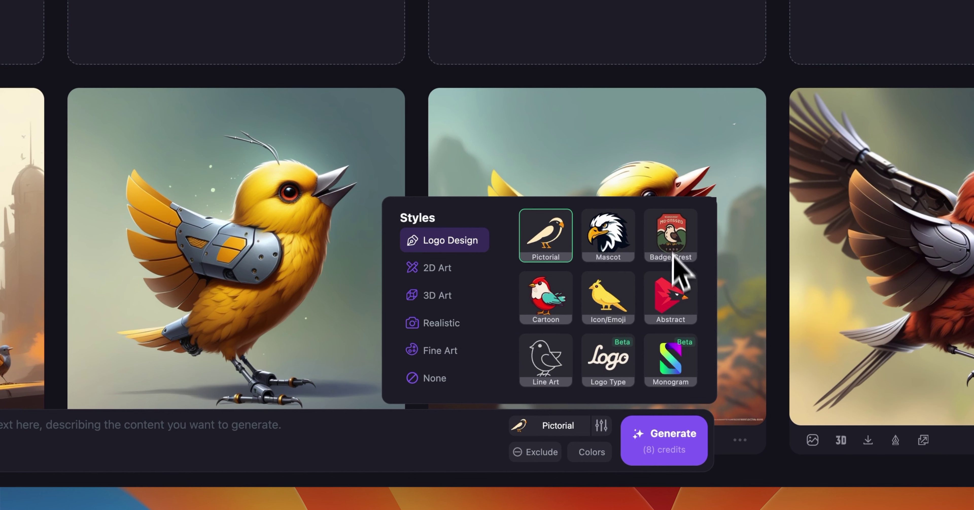
click(431, 275)
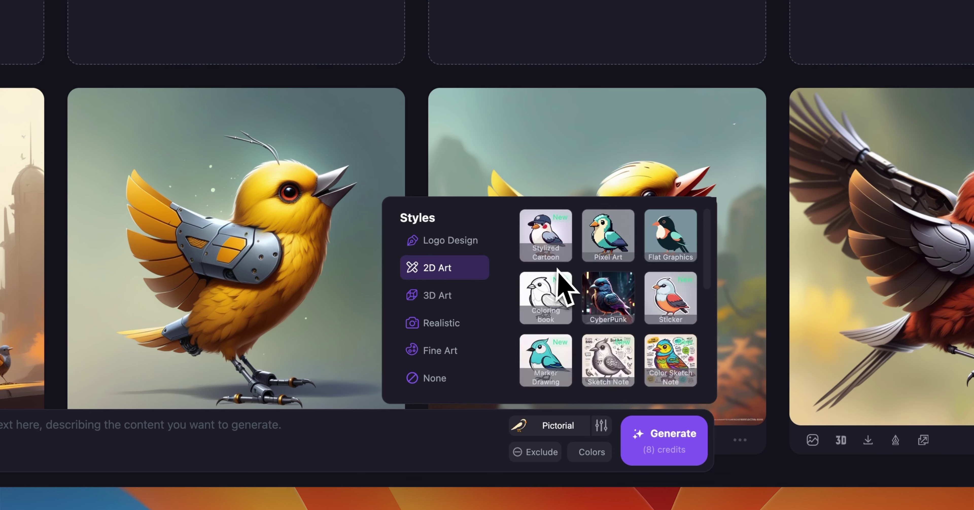
scroll(560, 268, down, 3)
scroll(560, 268, down, 2)
click(450, 299)
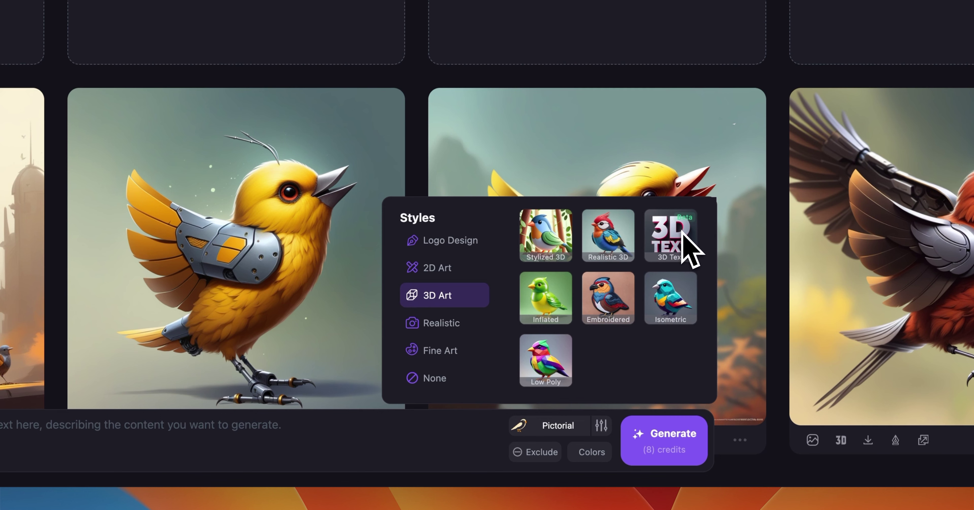
click(454, 324)
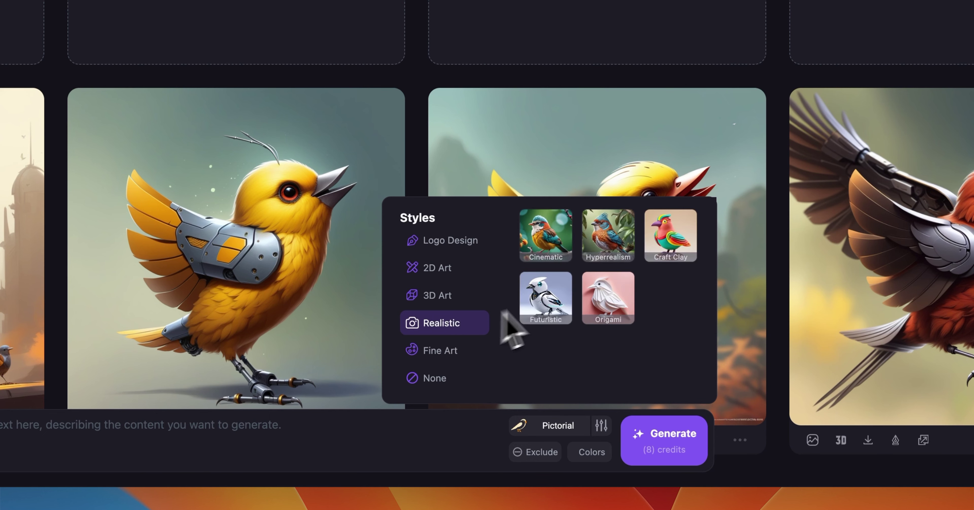
click(438, 350)
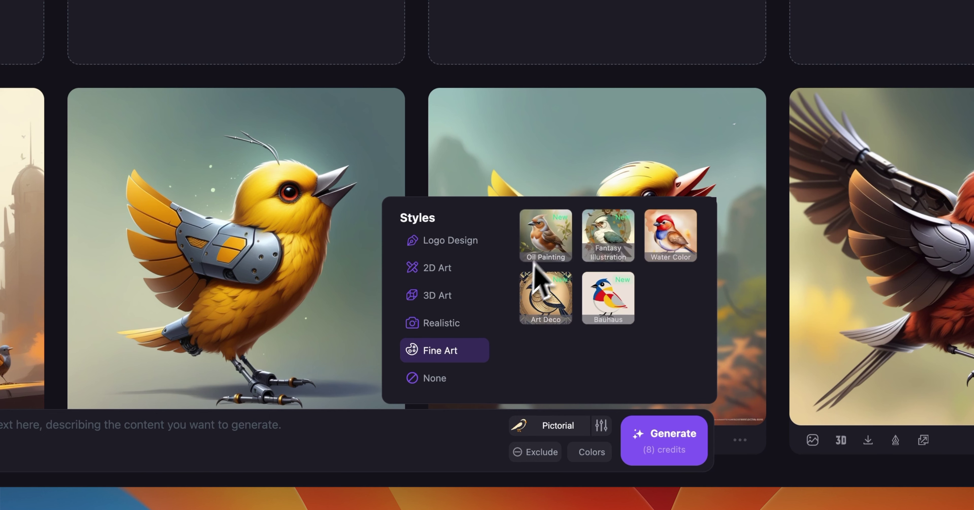
click(413, 245)
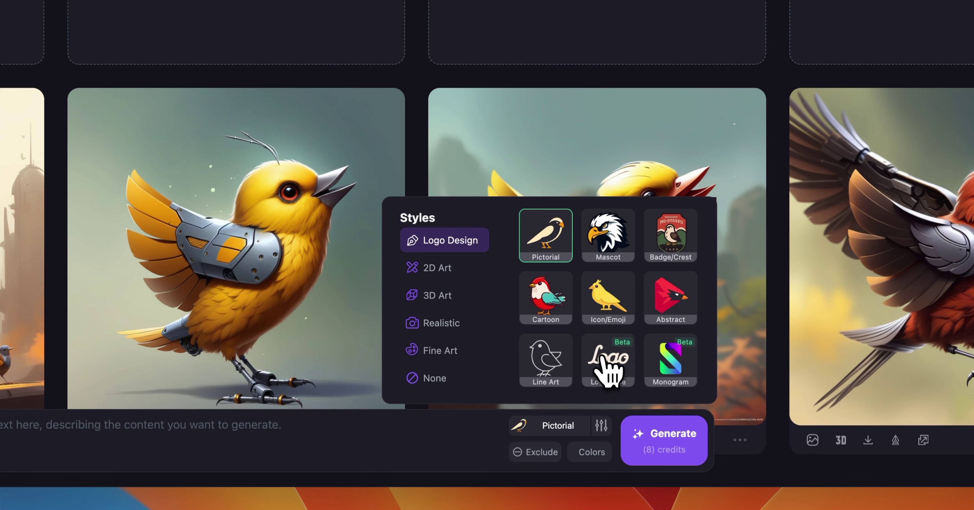
Choose the Logo Type style with main text 'Juice', Cursive text type and Vintage style.
click(607, 376)
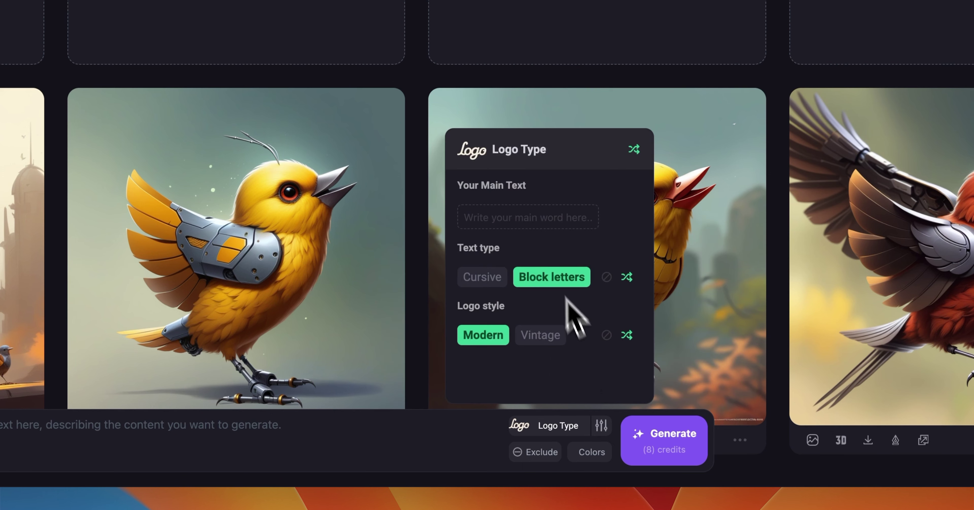
click(528, 218)
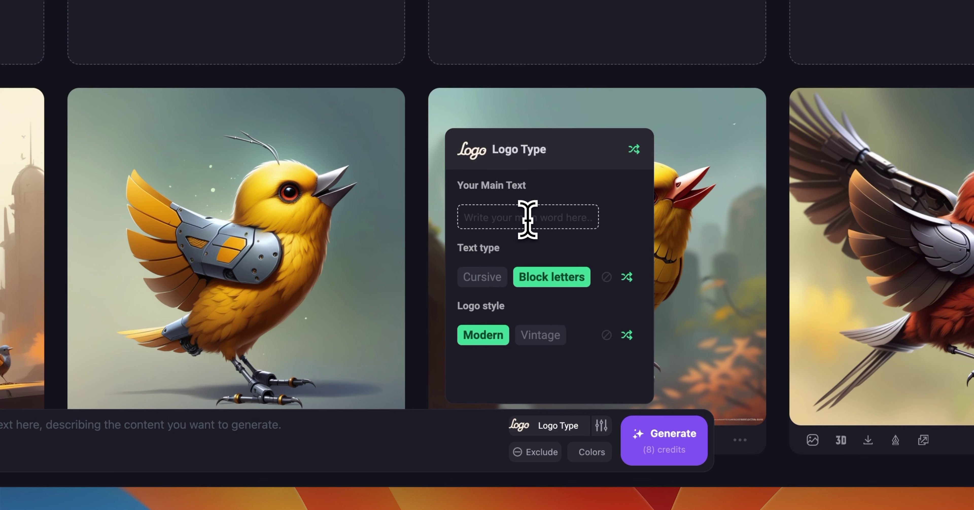
text(Juice)
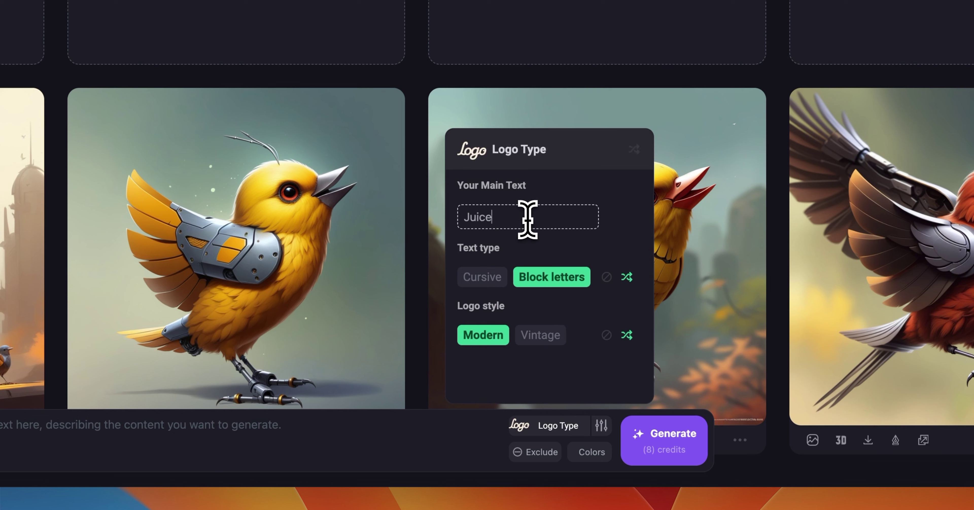
click(491, 280)
click(543, 336)
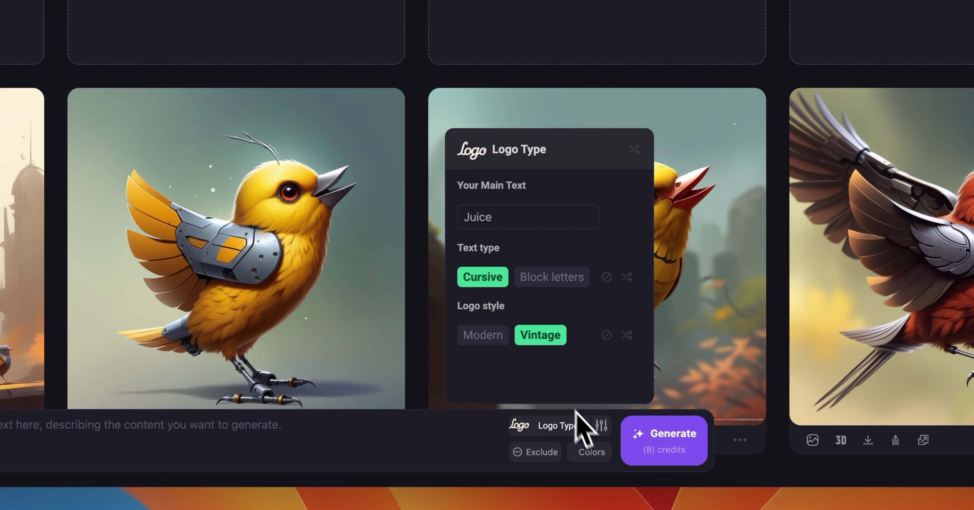
Set the colour palette to an orange primary and a black background.
click(591, 455)
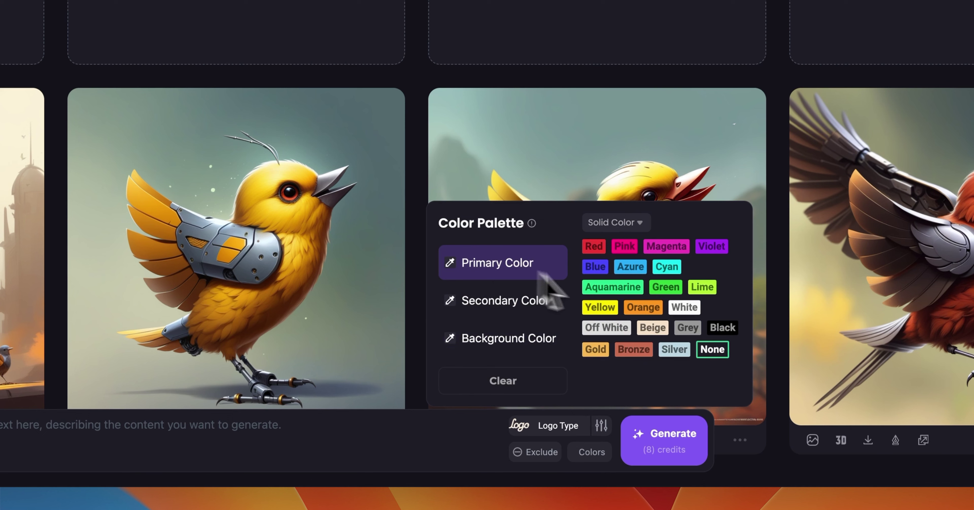
click(641, 308)
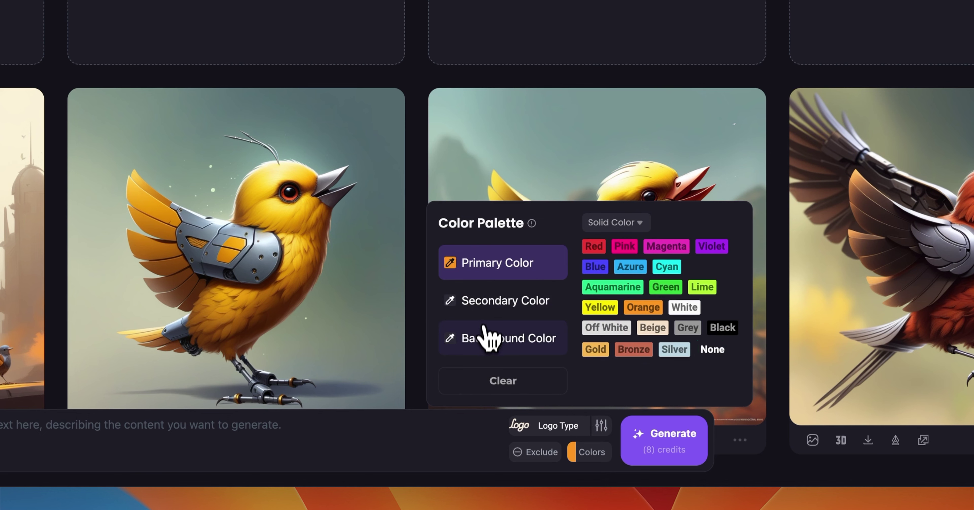
click(491, 339)
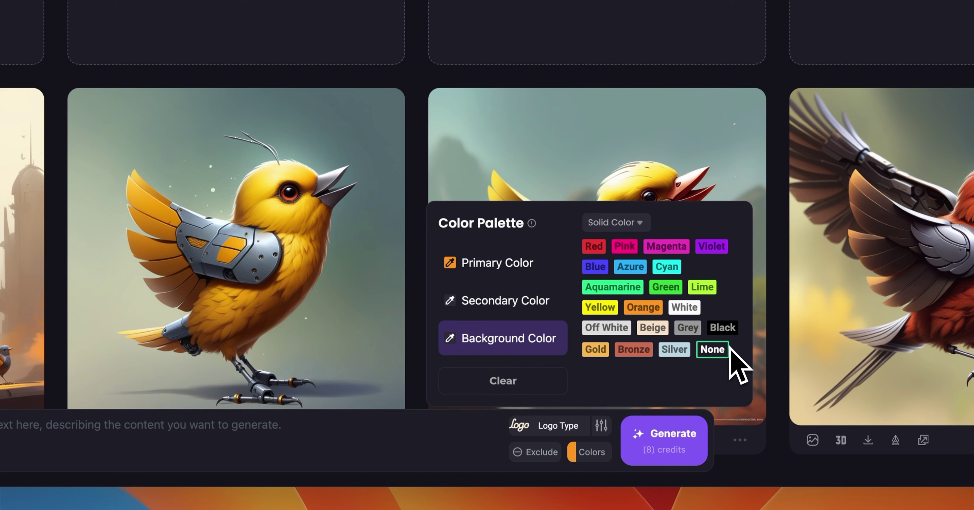
click(723, 328)
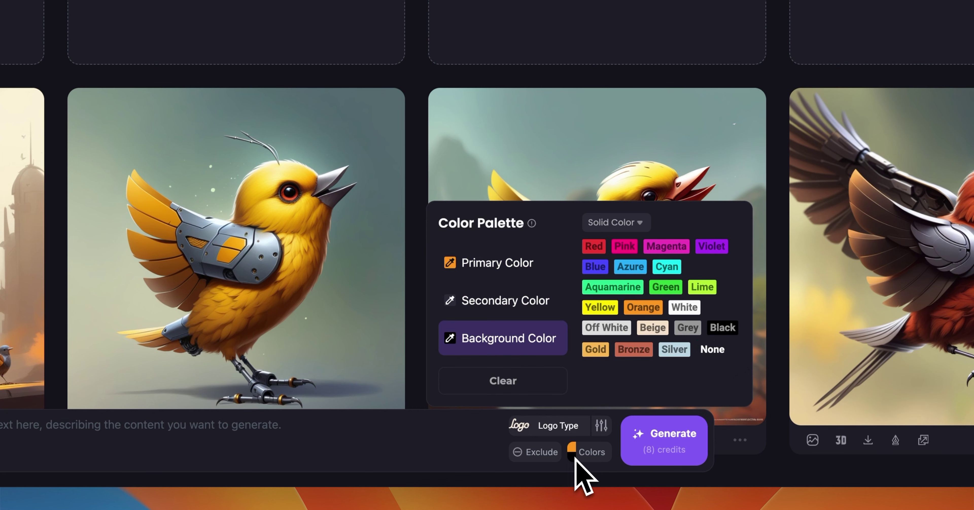
Check the exclusions box without changes and confirm the 'Juice' main text in Logo Type.
click(524, 459)
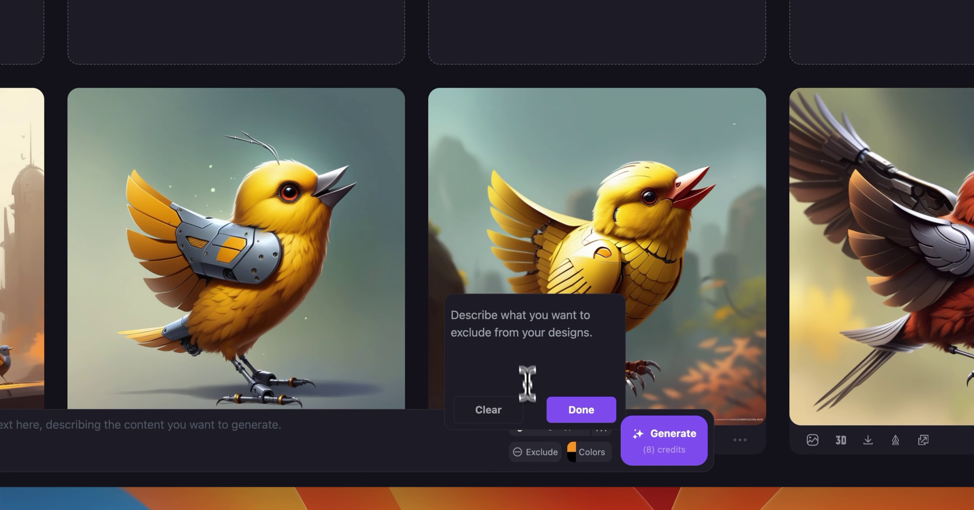
click(521, 353)
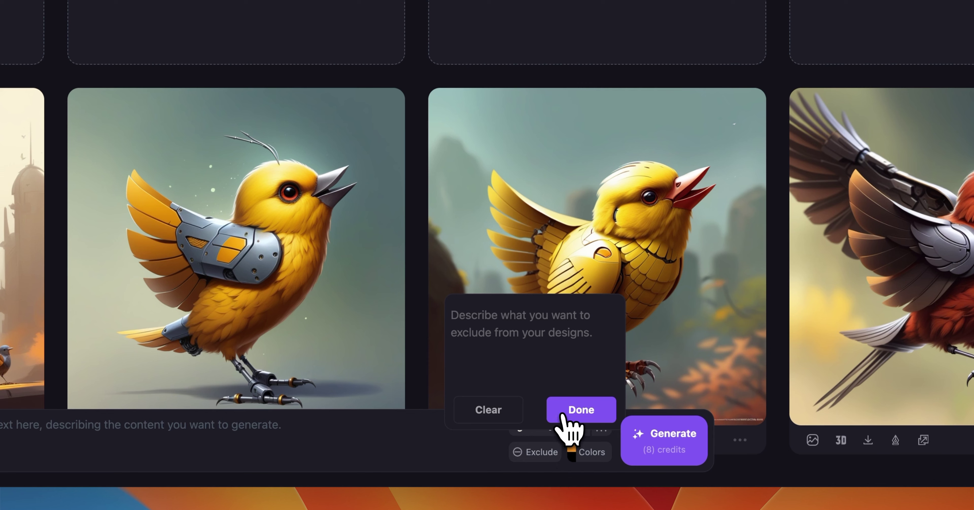
click(563, 412)
click(601, 426)
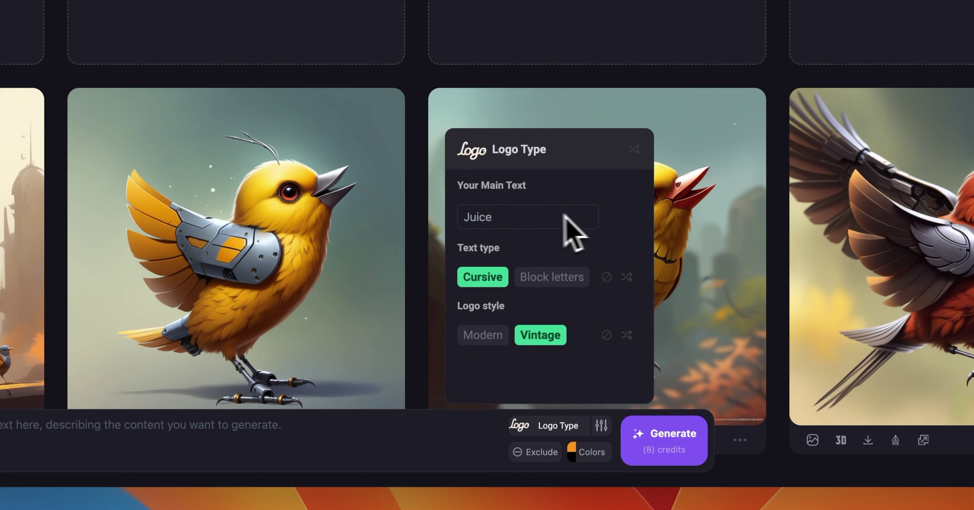
click(499, 216)
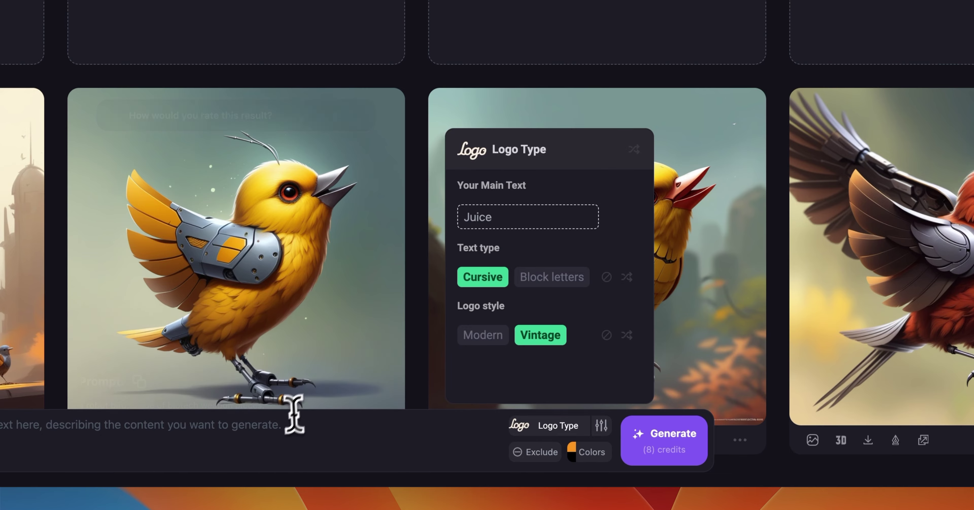
Generate four orange cursive 'Juice' wordmarks on black backgrounds.
click(289, 421)
scroll(264, 439, left, 6)
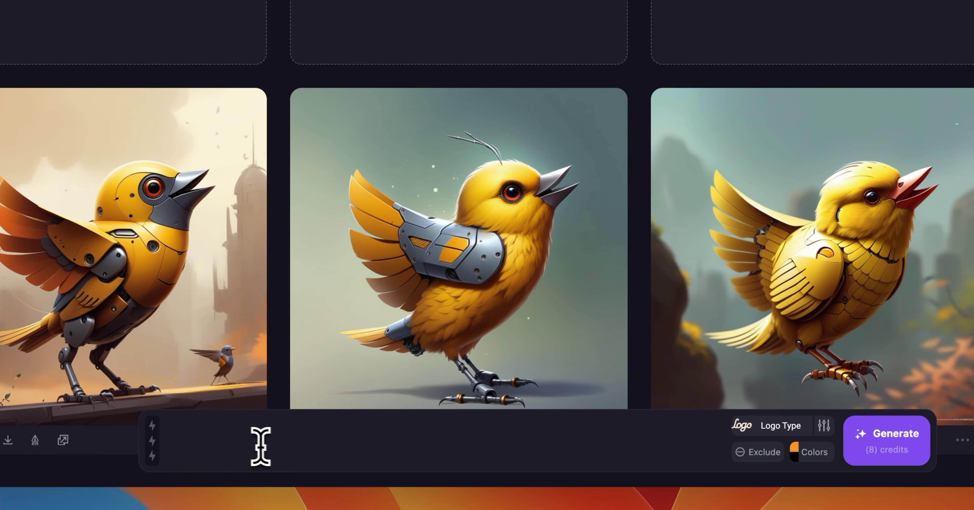
scroll(261, 450, right, 8)
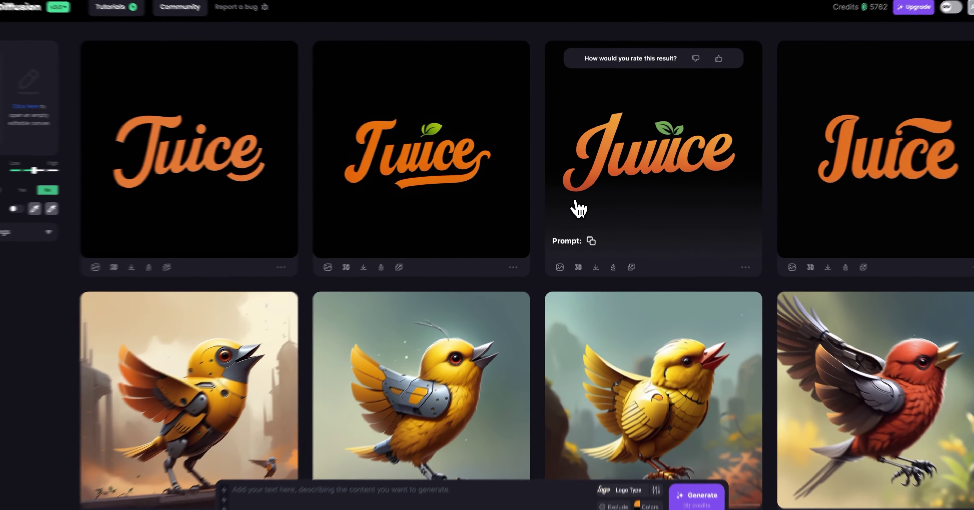
Inspect the third and second Juice wordmarks in the detail view, then bring up Styles.
click(580, 211)
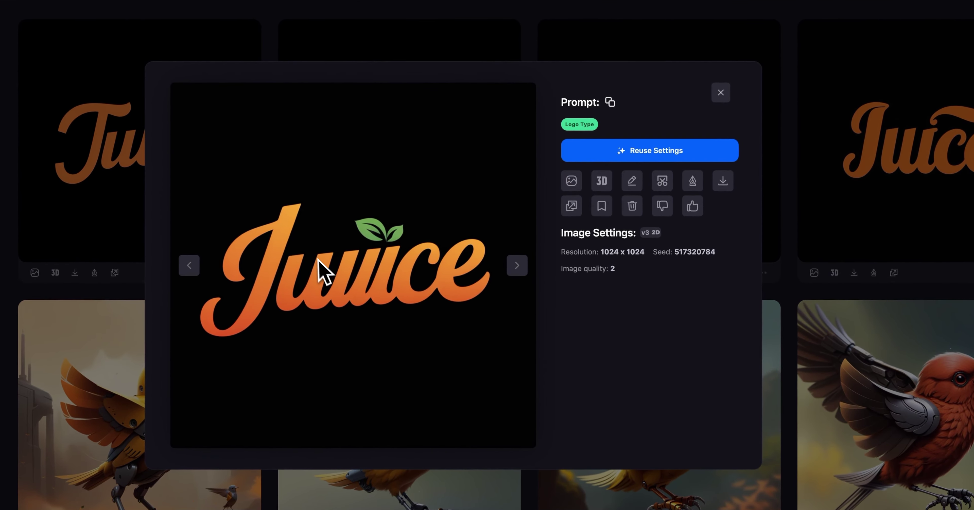
click(798, 202)
click(472, 210)
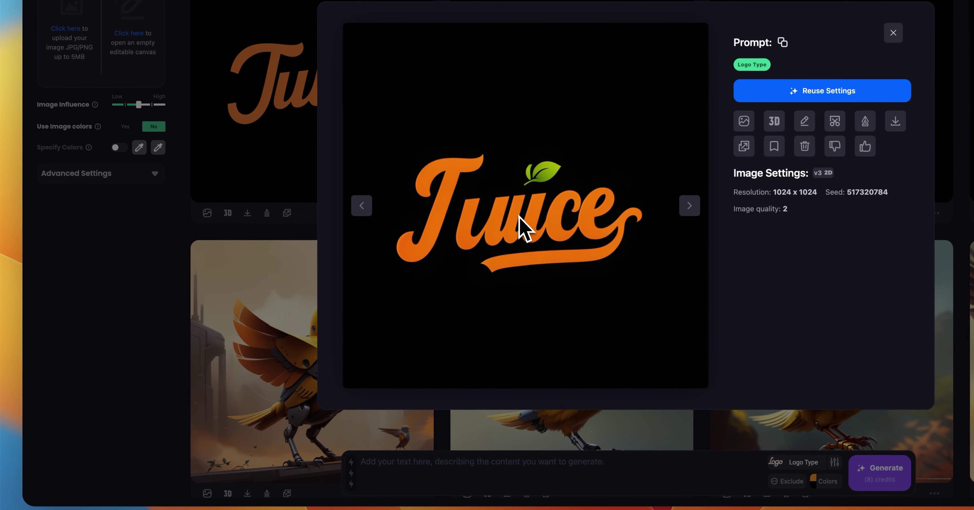
click(119, 272)
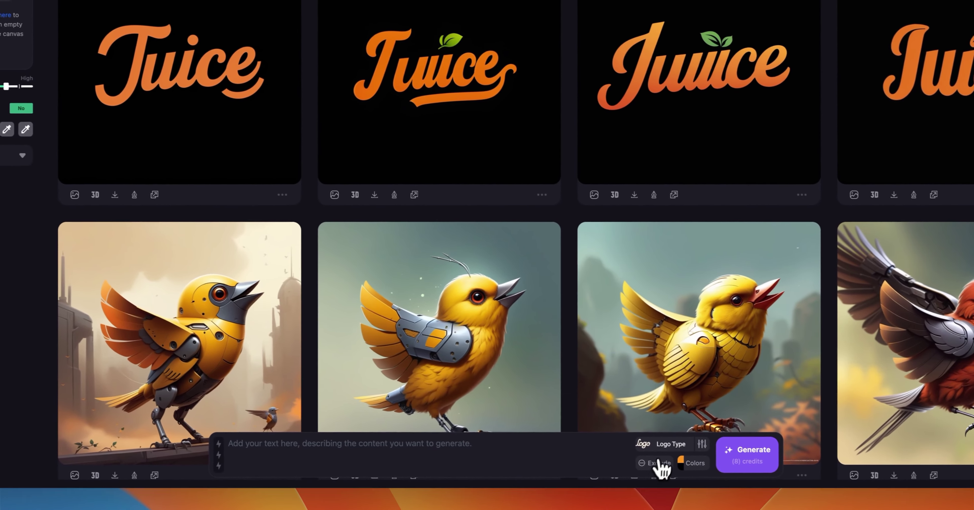
click(669, 445)
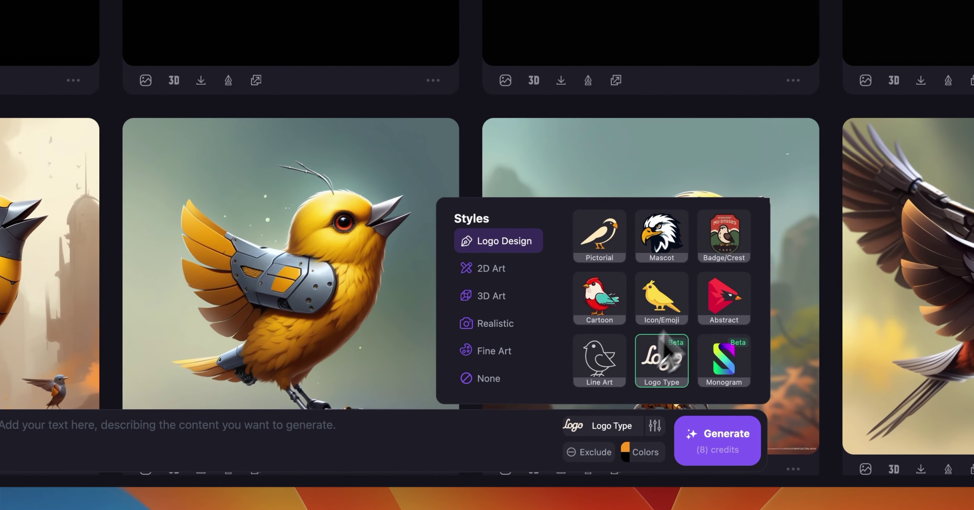
Pick Badge/Crest and configure it as a Crest type with oval shape in Illustrative style.
click(722, 247)
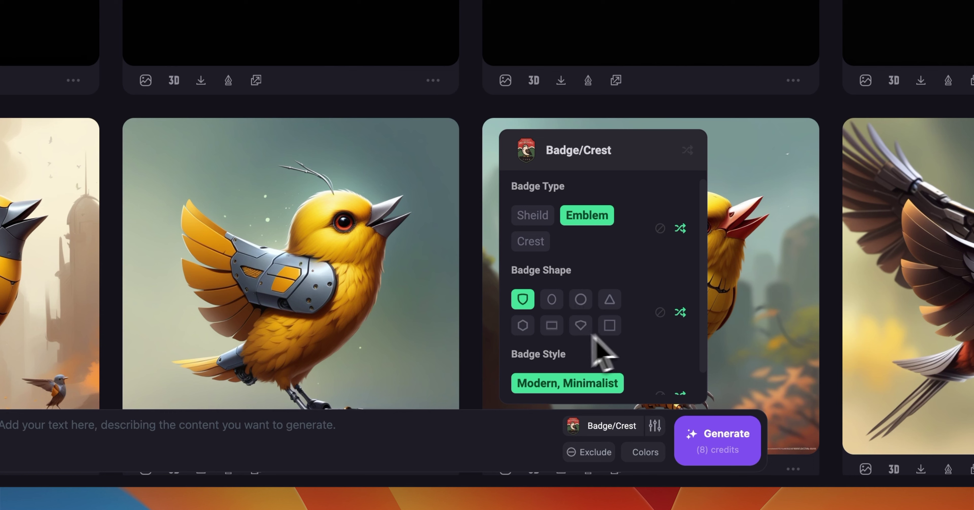
click(609, 300)
scroll(635, 325, down, 1)
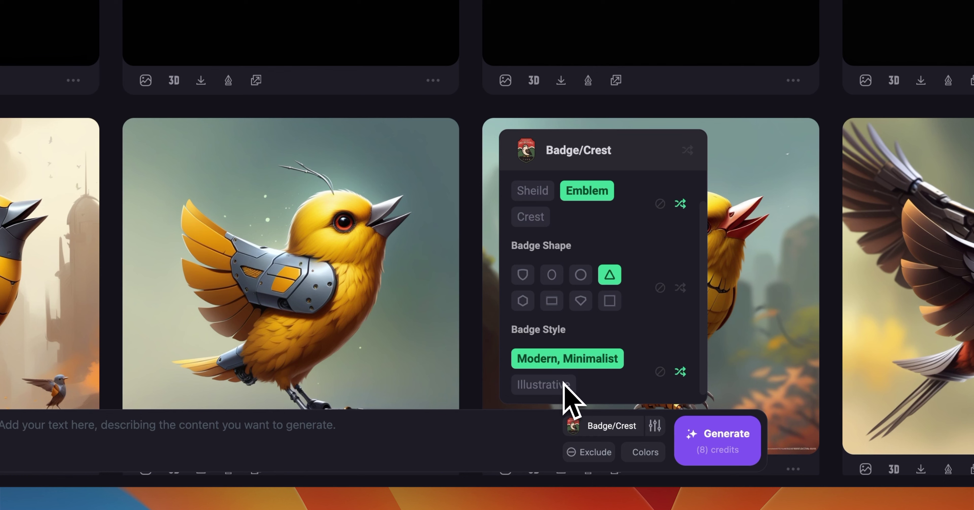
click(531, 218)
click(550, 383)
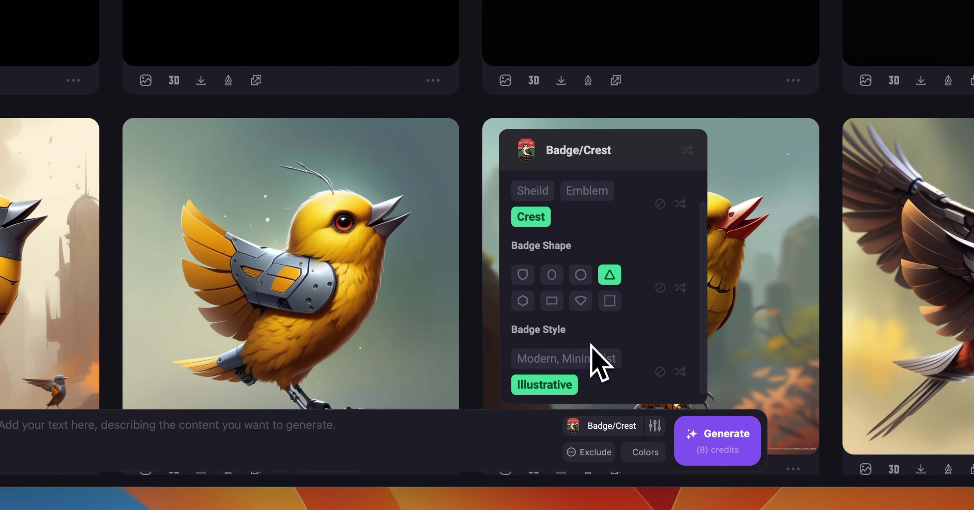
click(553, 277)
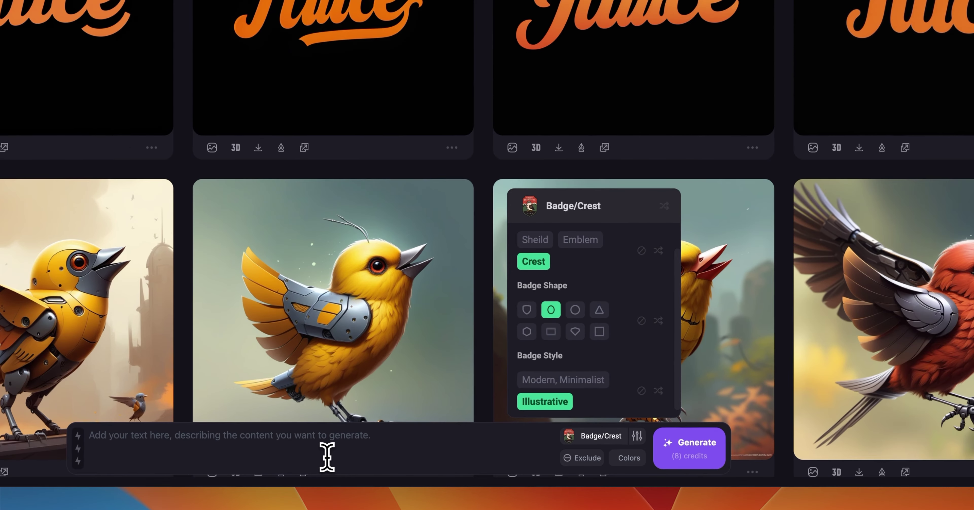
Generate 'Panda Zoo adventure' badges in green primary, white secondary and outline, on black.
click(327, 458)
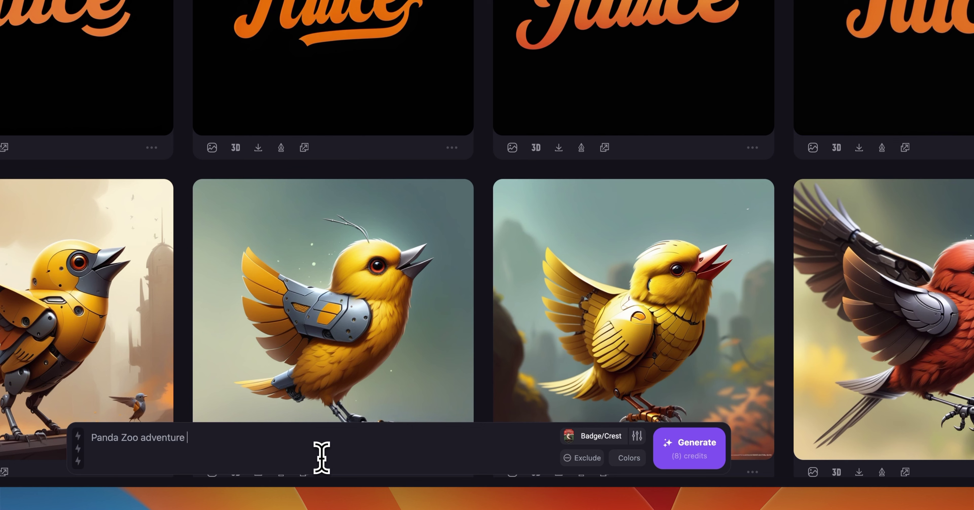
click(628, 458)
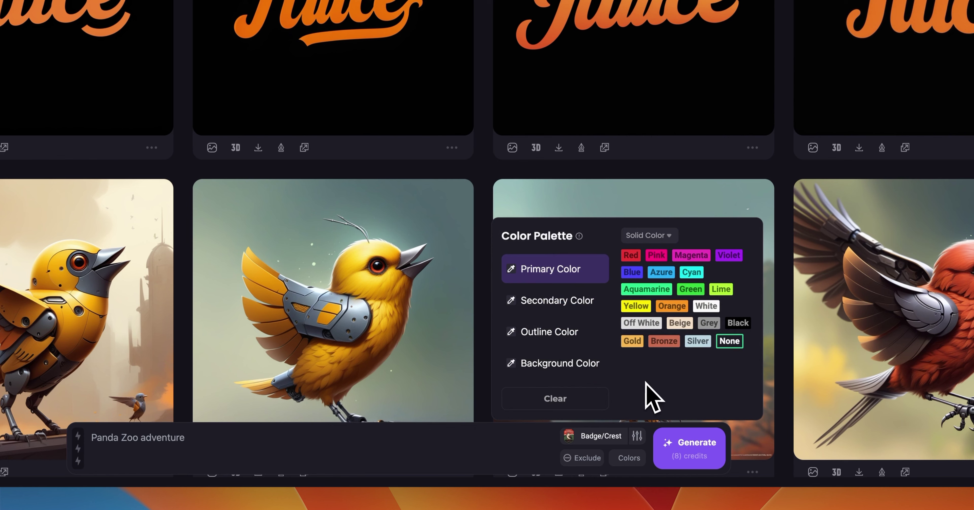
click(690, 290)
click(702, 307)
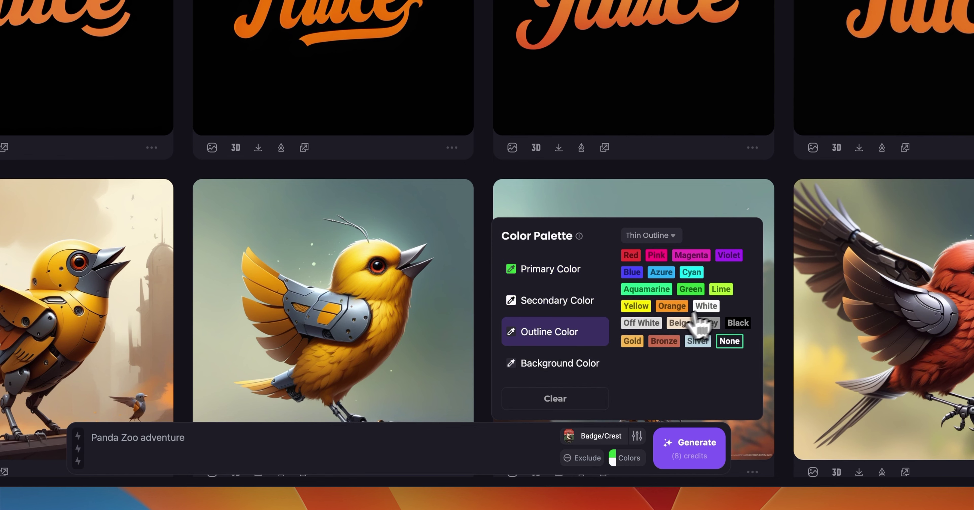
click(706, 306)
click(741, 324)
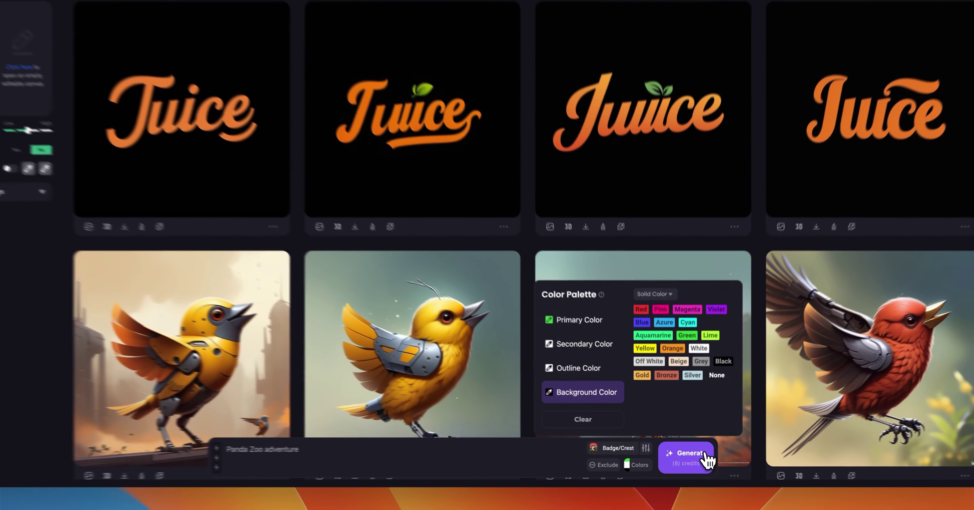
click(720, 451)
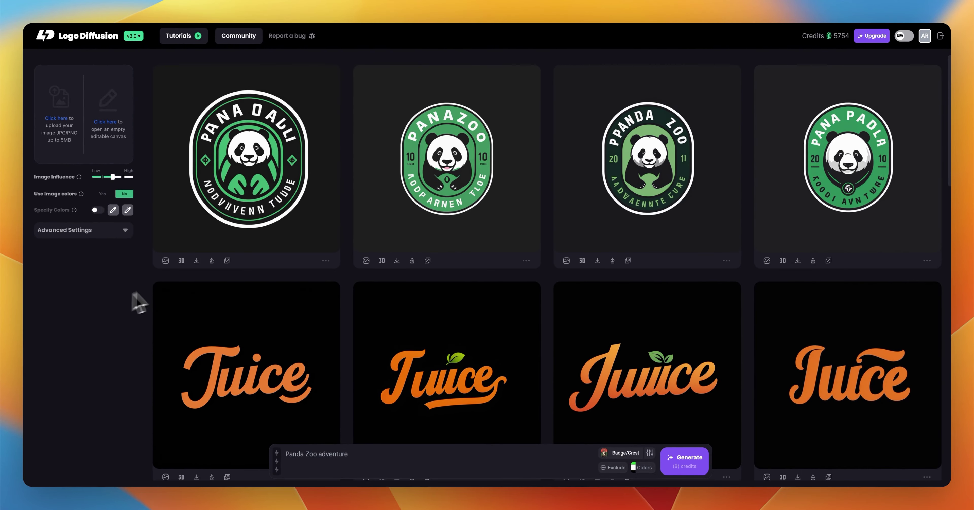
Look over the four green panda crest badges and enlarge the fourth one.
mouse_move(227, 222)
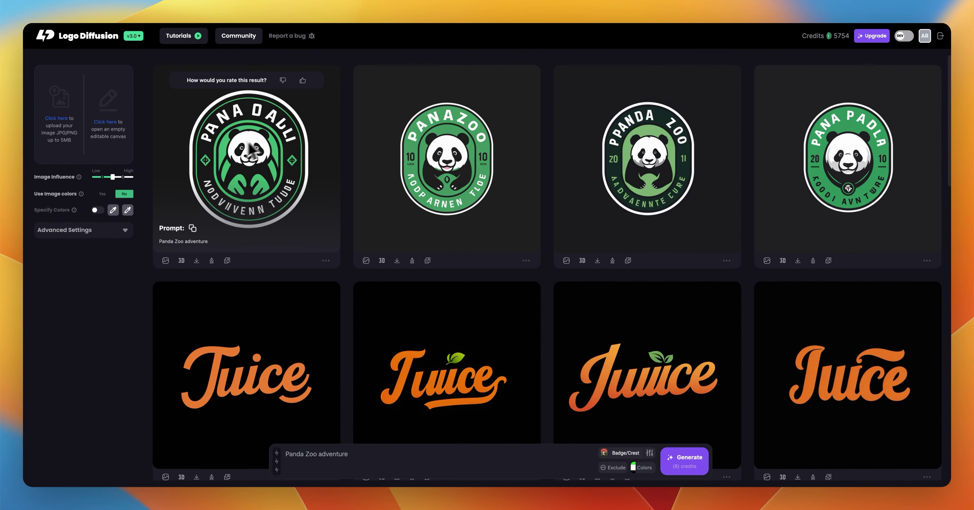
mouse_move(381, 184)
mouse_move(649, 184)
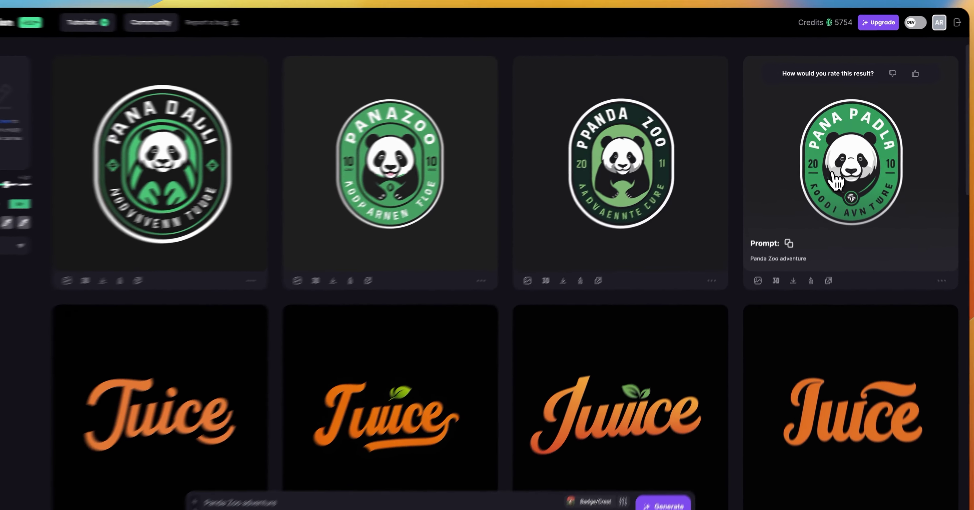
click(833, 174)
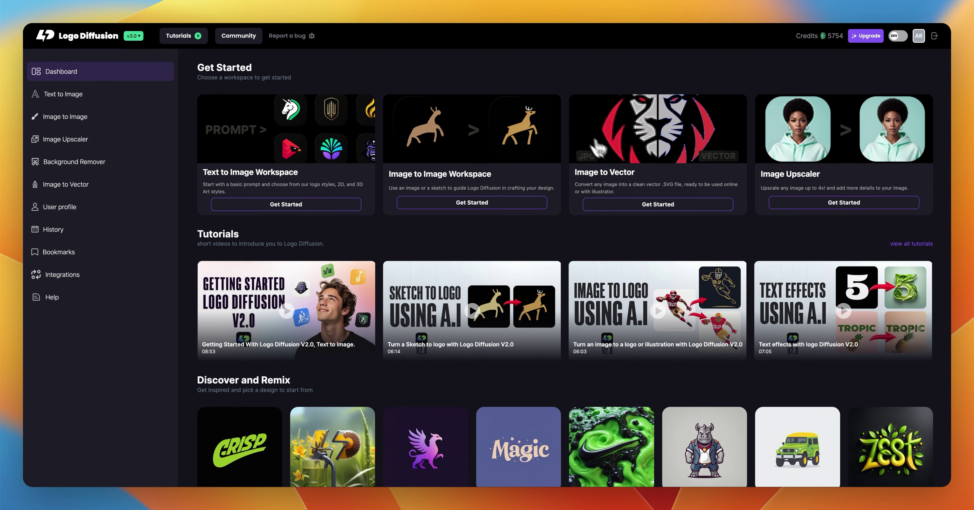
Upload the purple cow PNG to Image to Vector and vectorize it.
click(615, 161)
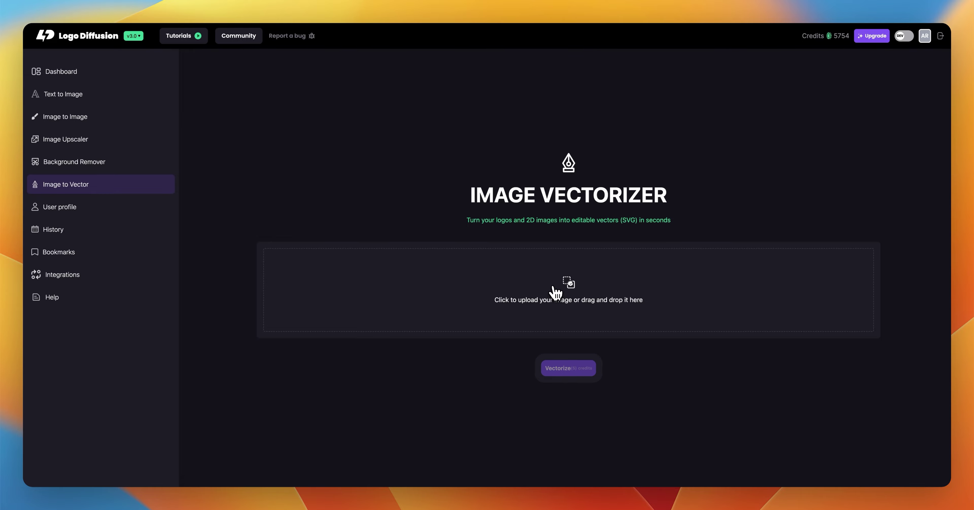
click(567, 291)
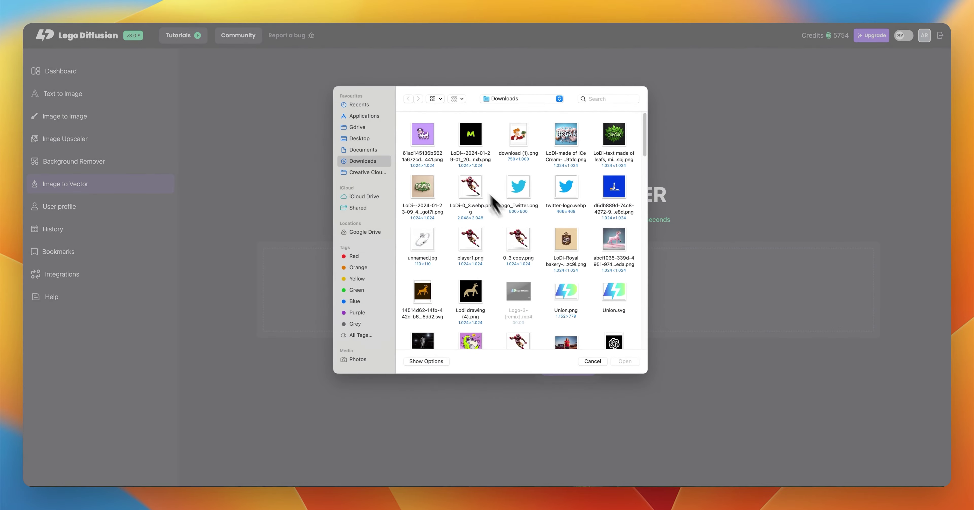
double_click(427, 143)
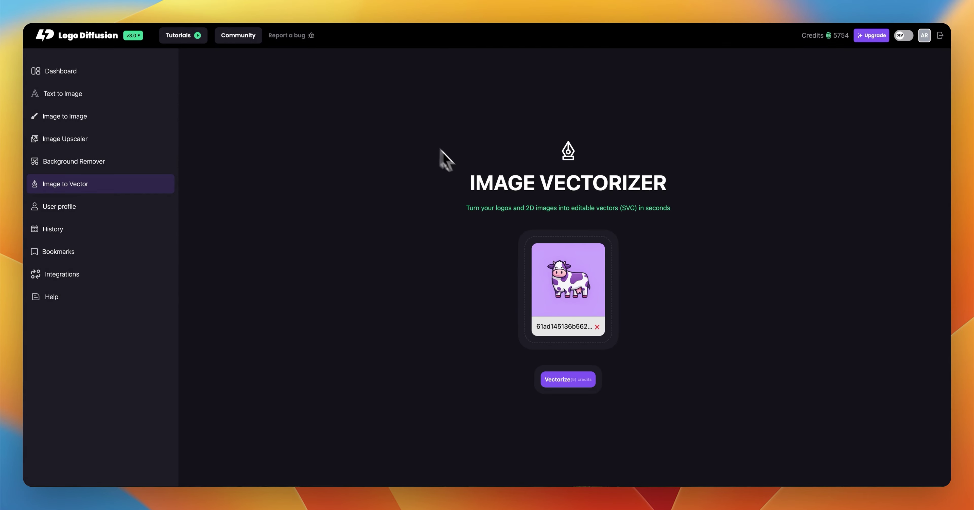
click(565, 380)
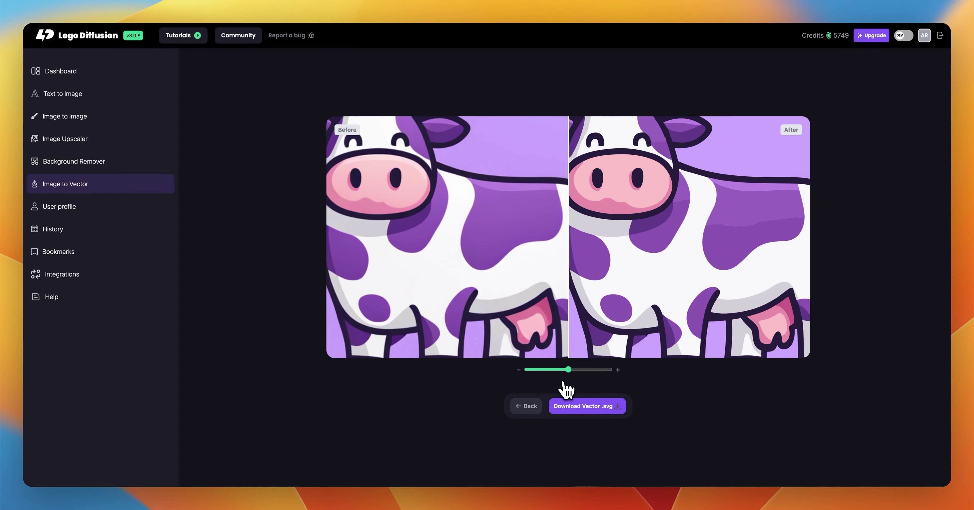
Check the before/after comparison of the whole cow and download the vector as .svg.
drag(565, 370, 582, 386)
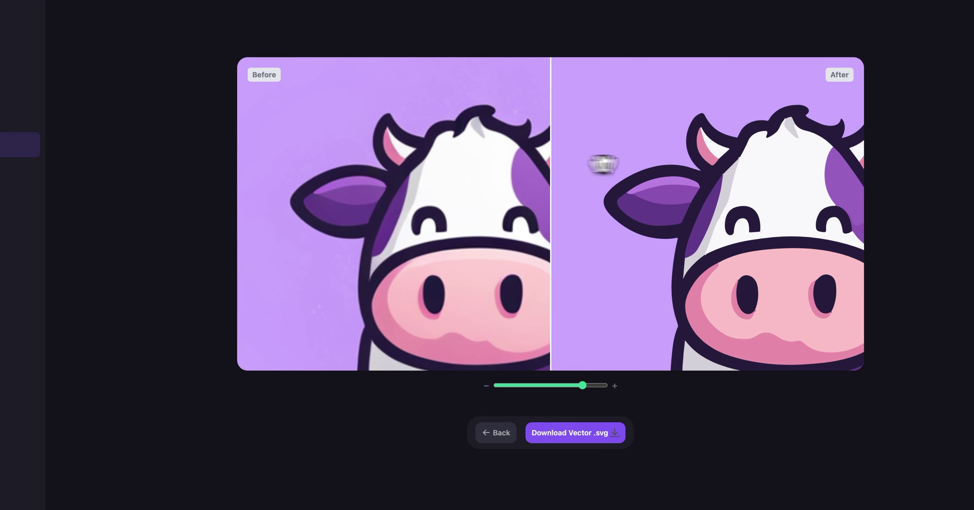
scroll(718, 129, down, 5)
scroll(676, 211, down, 3)
scroll(677, 202, up, 2)
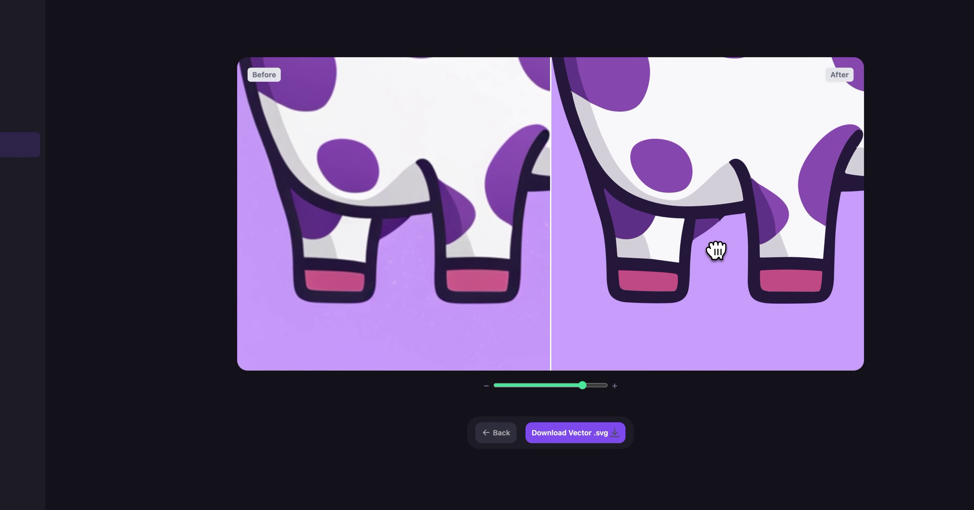
click(577, 439)
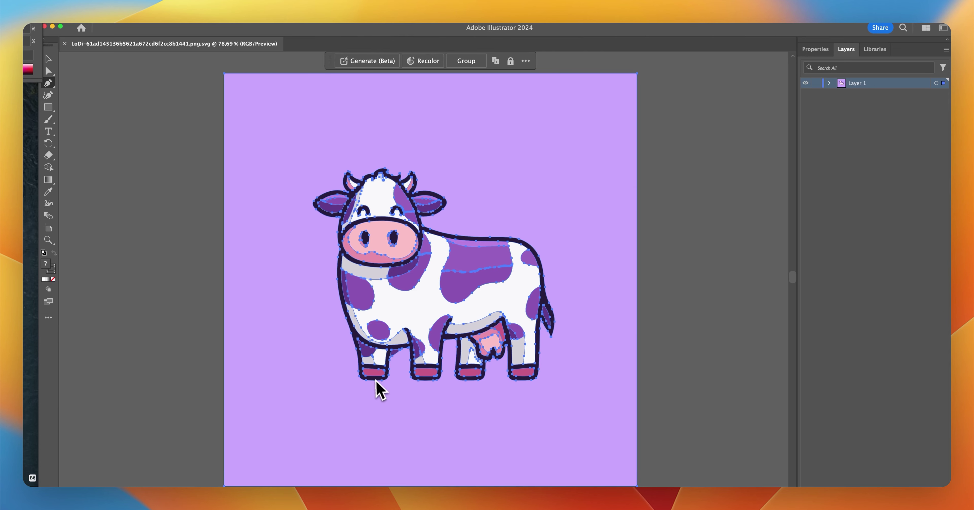
scroll(378, 390, up, 5)
scroll(473, 354, right, 2)
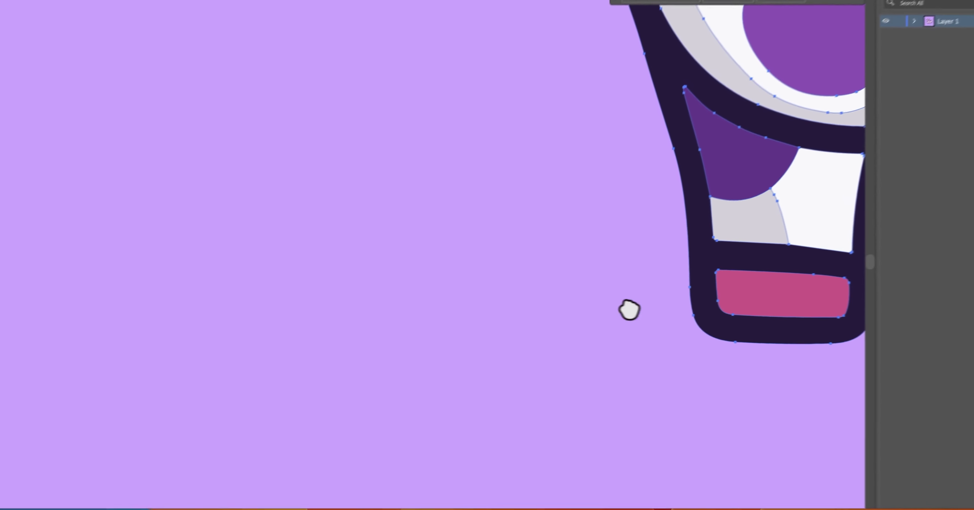
drag(628, 310, 239, 319)
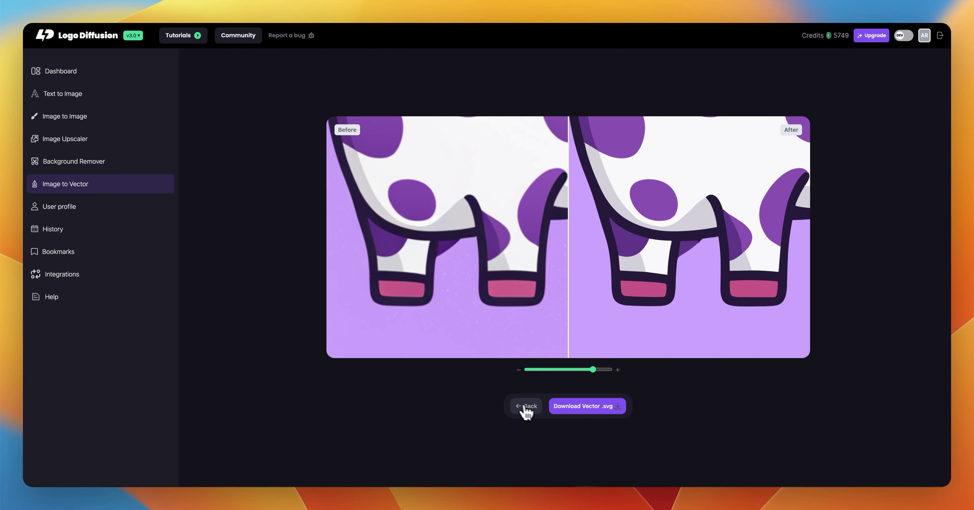
Remove the robot bird image's background in Background Remover and compare it with the original.
click(525, 408)
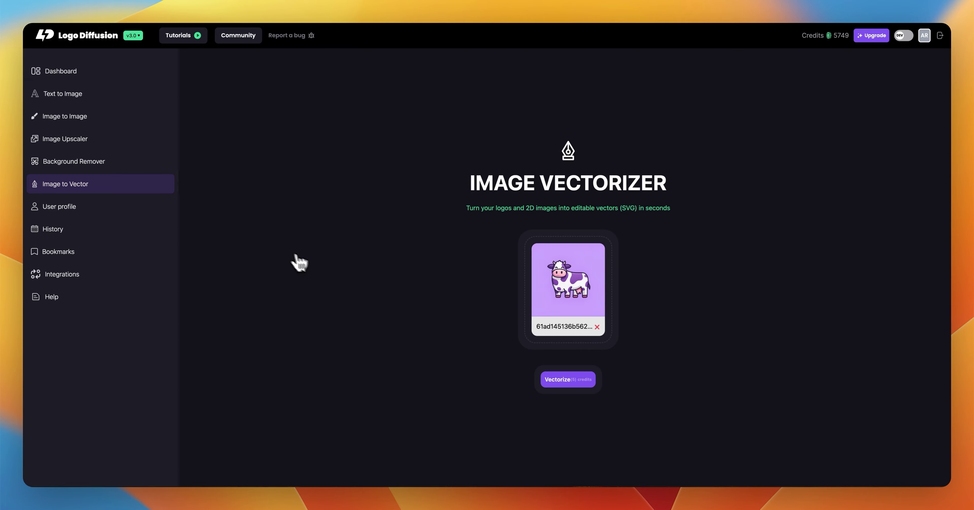
click(70, 166)
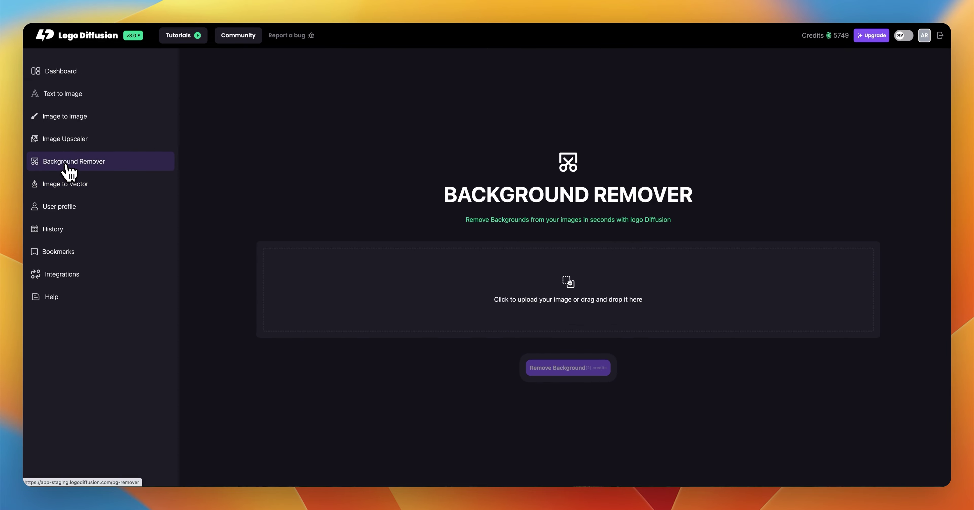
click(566, 293)
double_click(424, 135)
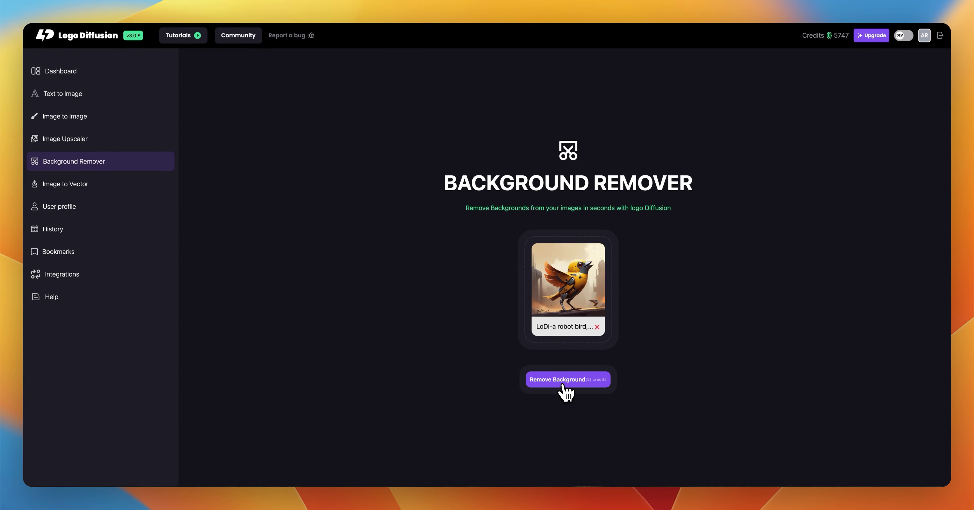
click(562, 382)
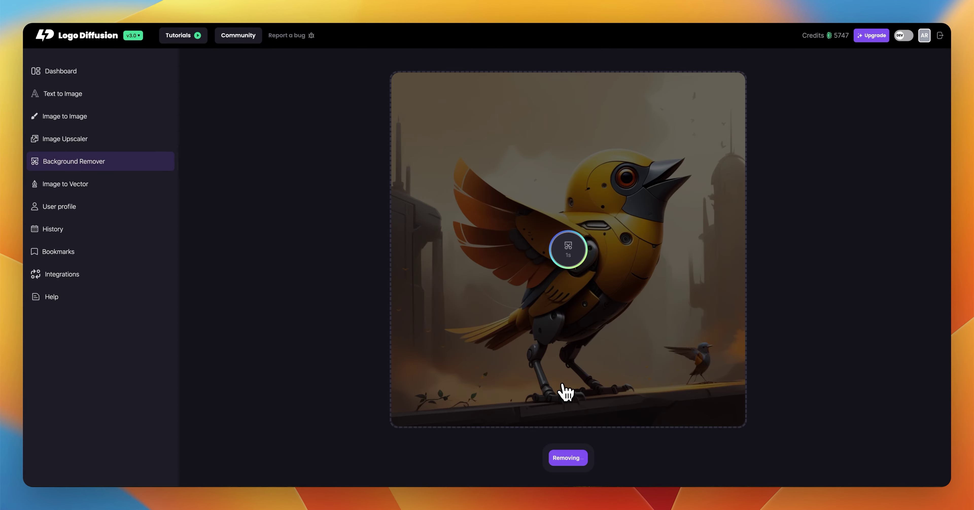
drag(568, 251, 374, 256)
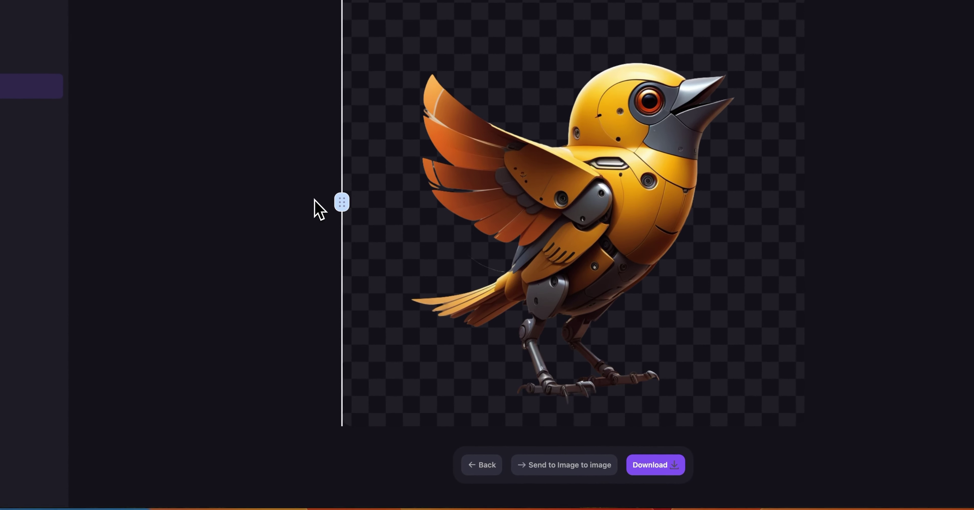
drag(315, 200, 527, 242)
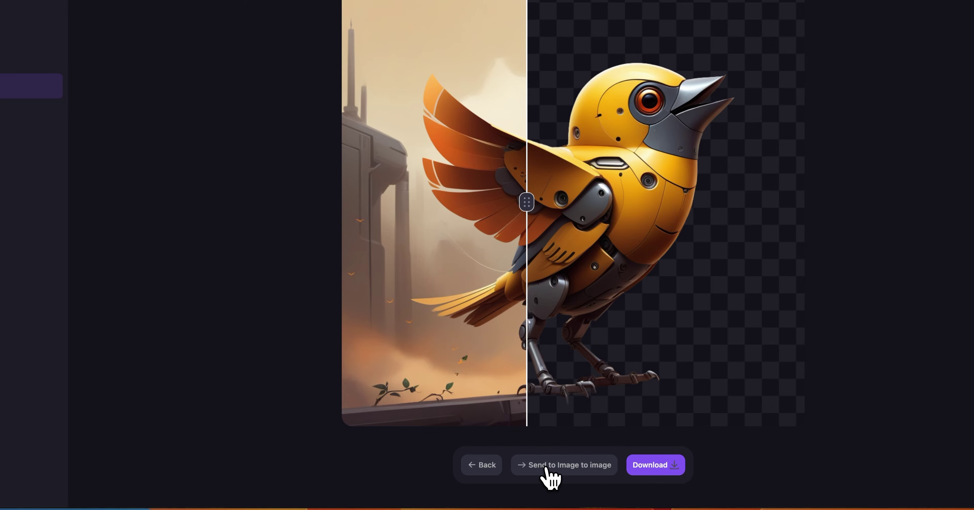
Send the cut-out bird to Image to Image, then reposition and enlarge it on the canvas.
click(547, 470)
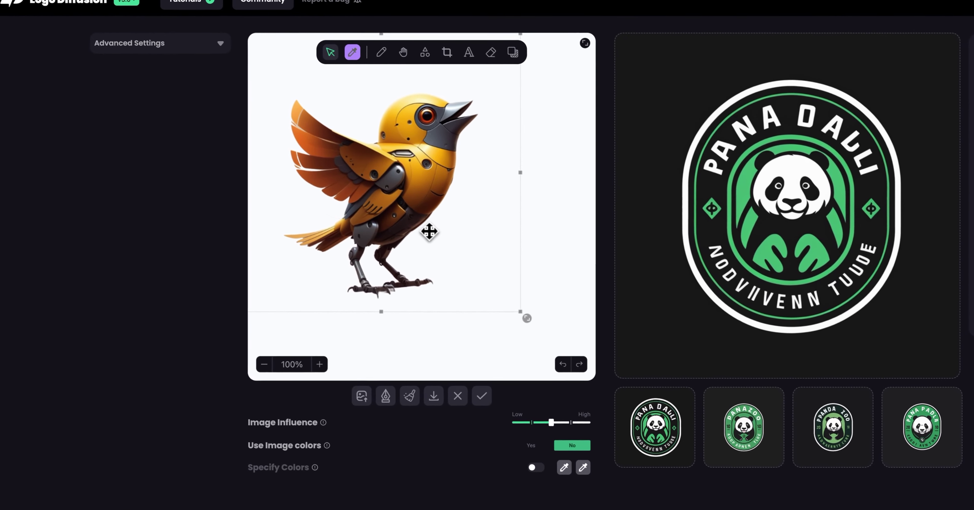
drag(428, 232, 459, 230)
drag(347, 164, 346, 192)
drag(562, 348, 583, 371)
mouse_move(466, 287)
mouse_down()
mouse_move(467, 267)
mouse_move(471, 284)
mouse_up()
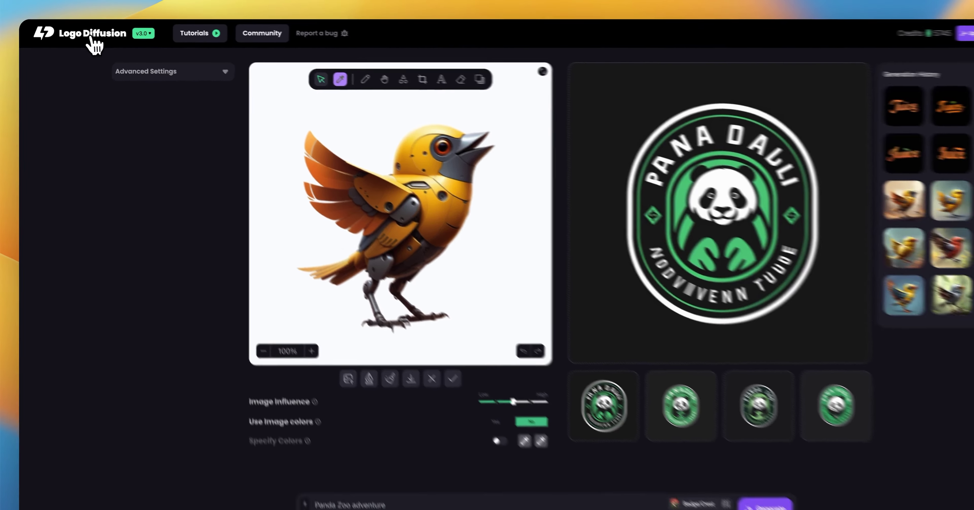
Load the basketball player portrait into Image Upscaler from the dashboard.
click(78, 7)
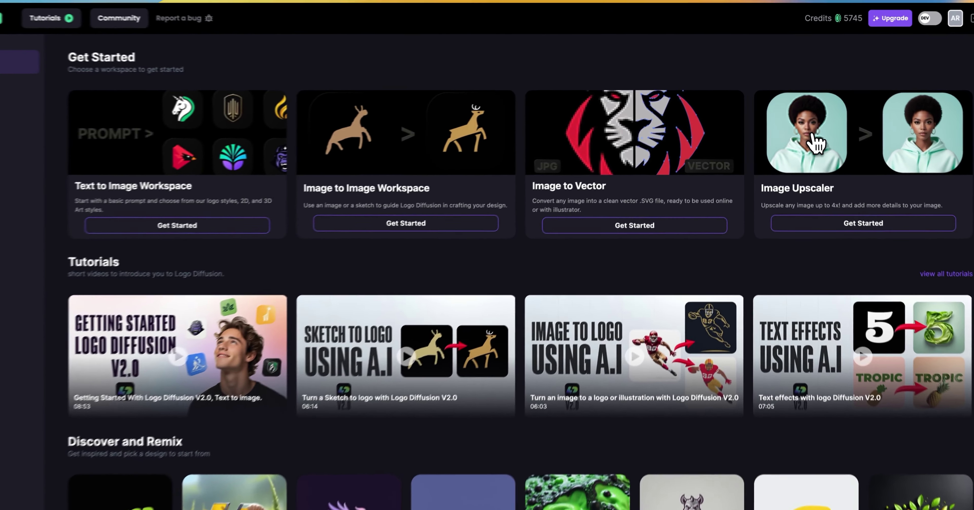
click(805, 134)
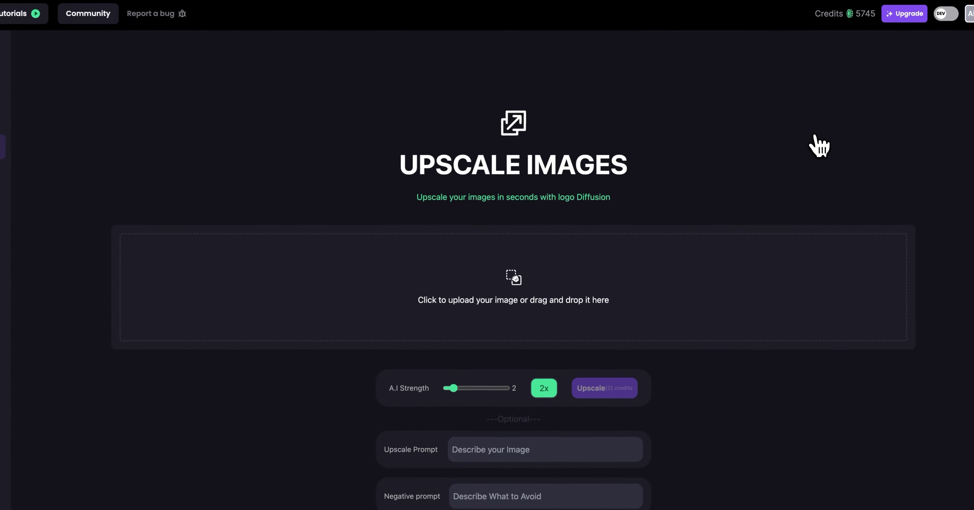
click(492, 284)
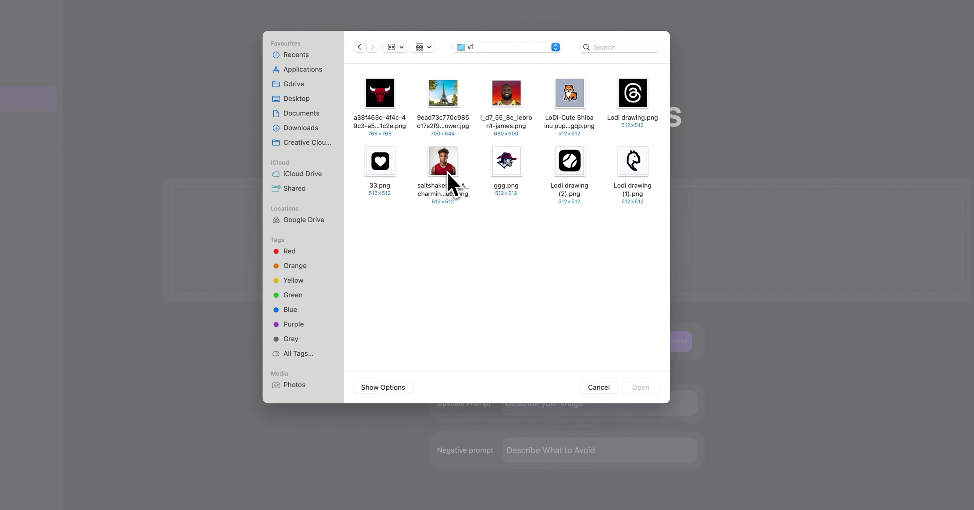
double_click(448, 172)
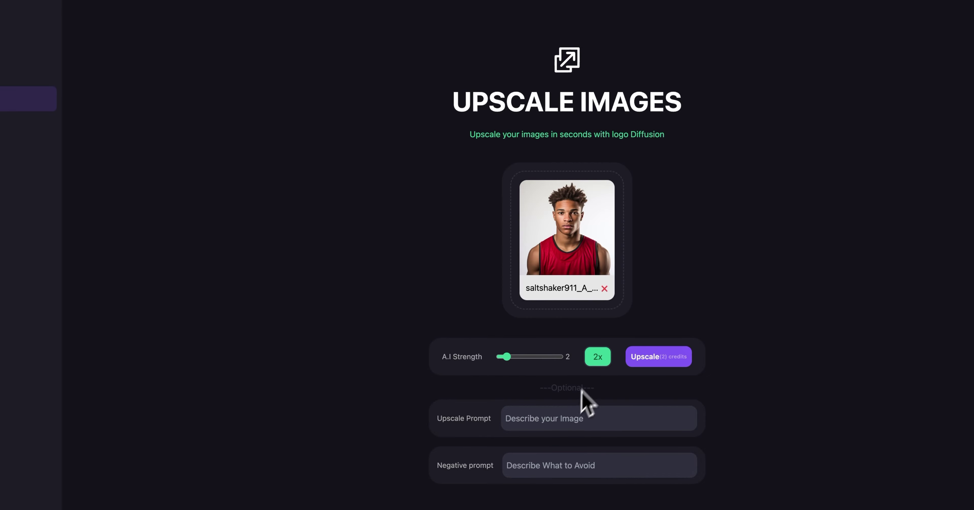
Describe the portrait as a young basketball player in Upscale Prompt and upscale it 2x.
click(536, 421)
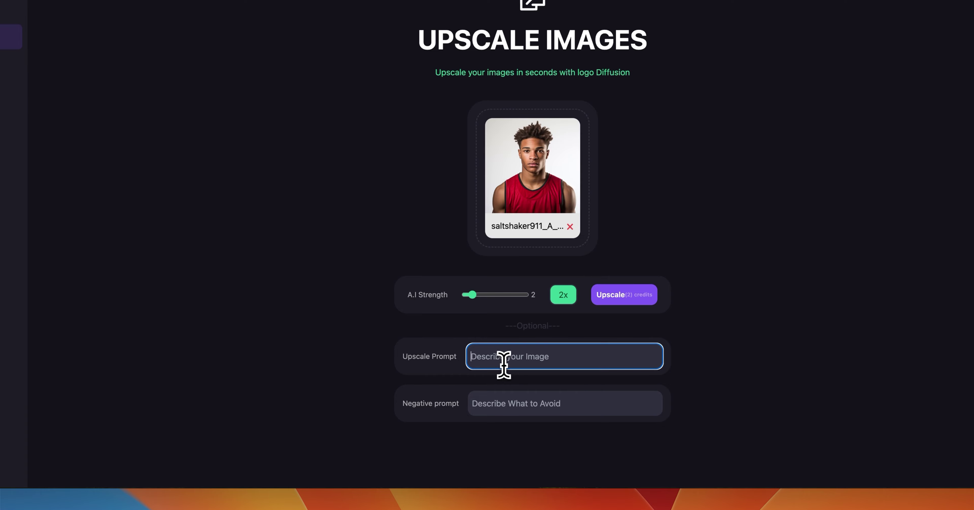
text(a y)
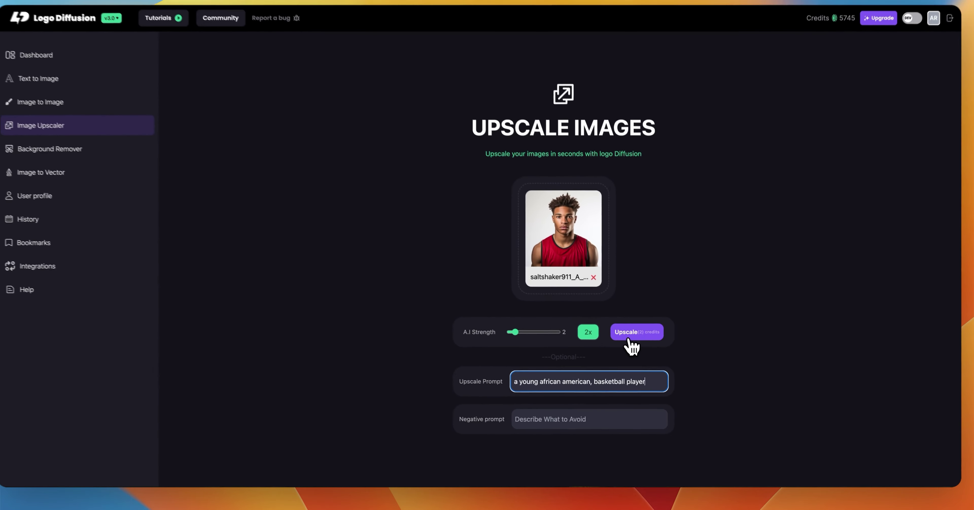
click(629, 340)
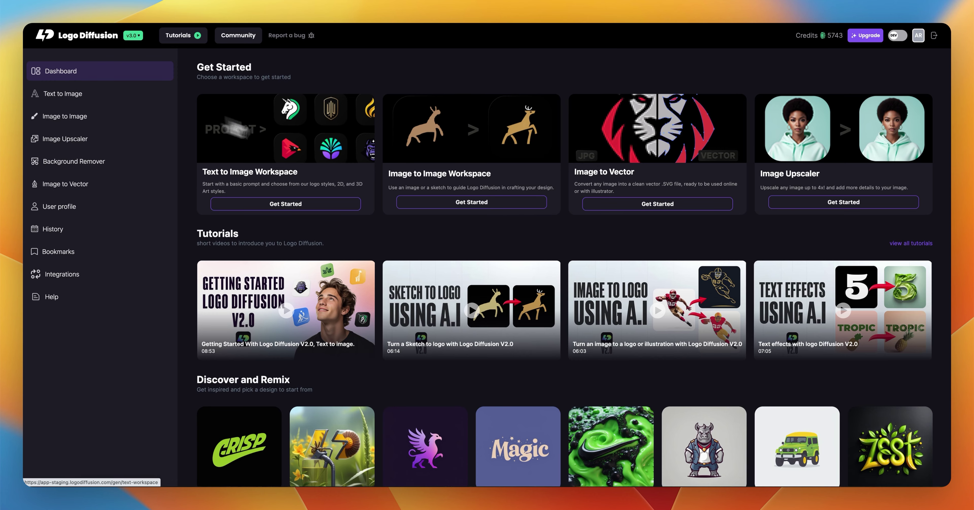
click(438, 188)
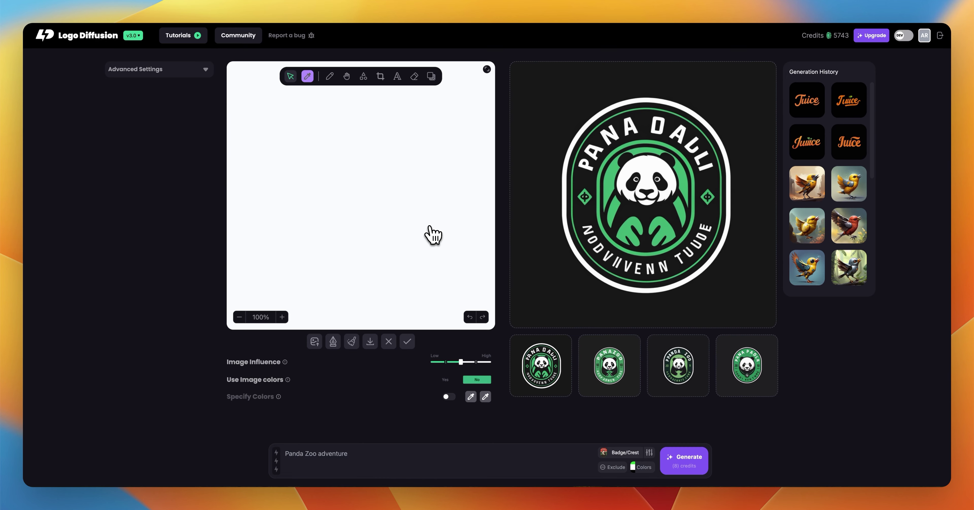
click(97, 45)
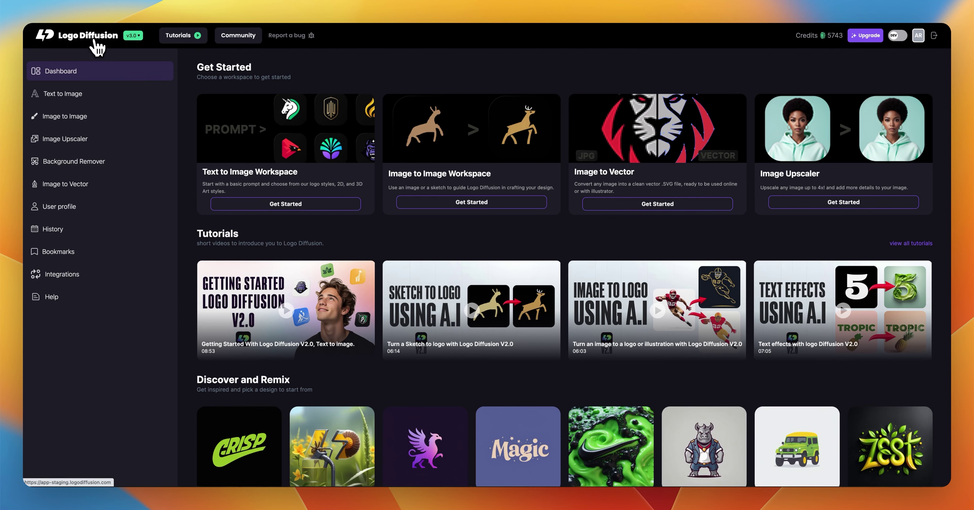
scroll(190, 163, down, 5)
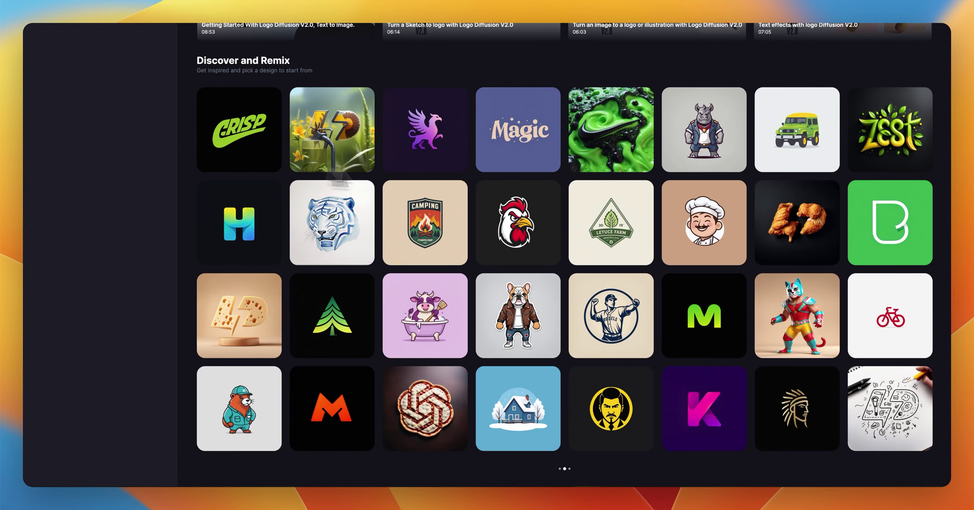
scroll(419, 223, down, 1)
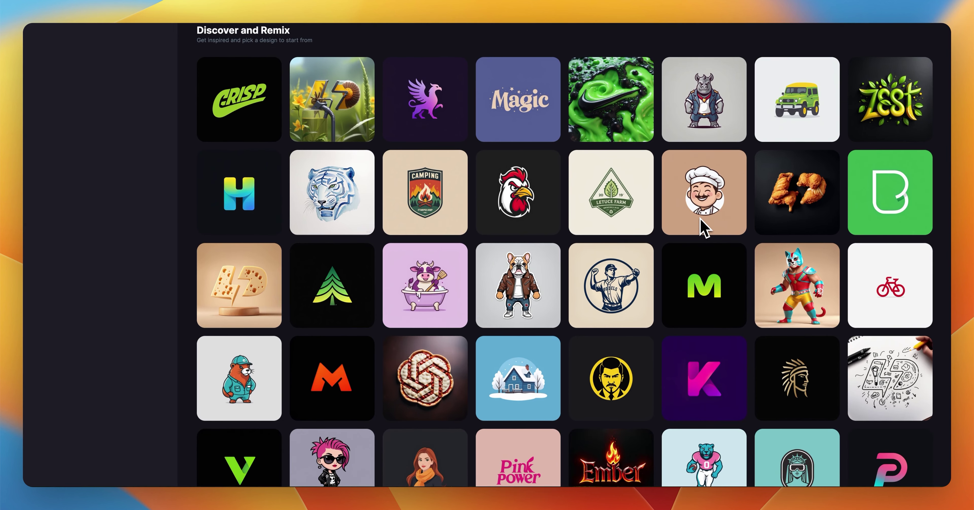
scroll(703, 227, up, 6)
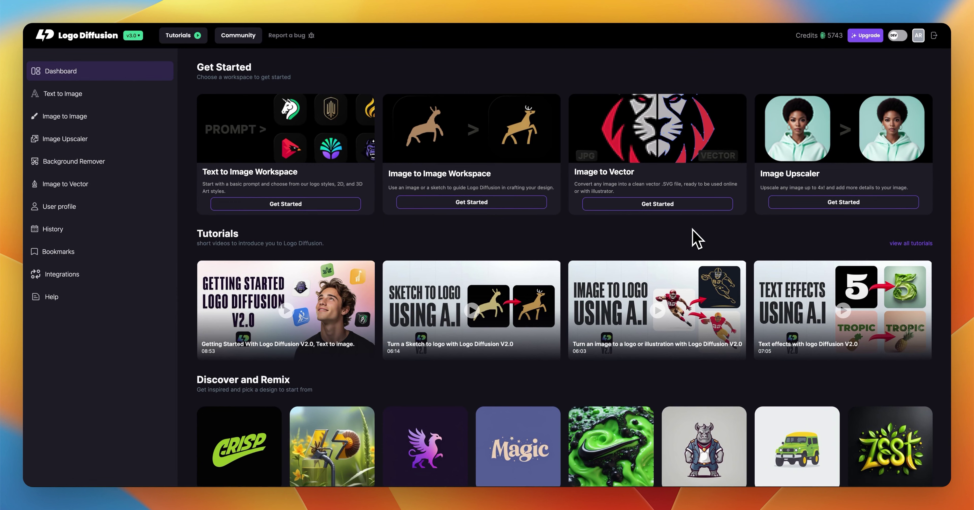